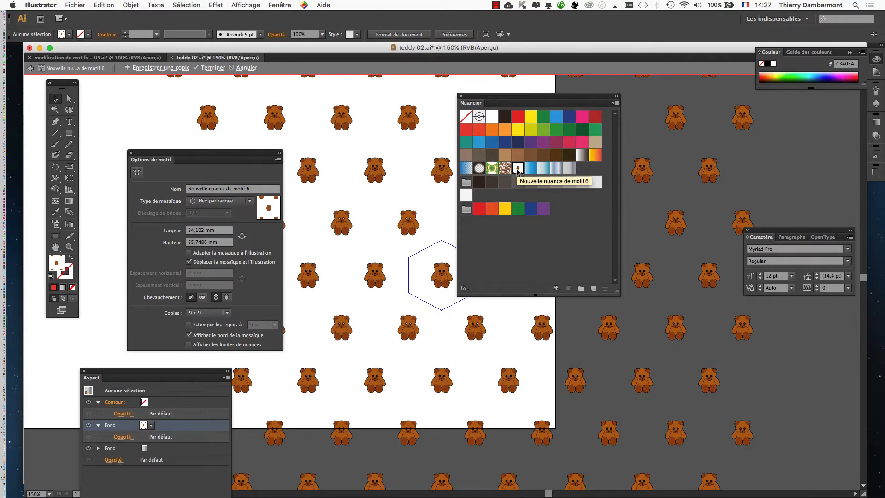
- Draw a five-pointed star about 3.4 mm wide along the hexagonal tile's upper-right edge and fill it with the Ciel 2 gradient
left_click_drag(503, 98, 675, 134)
scroll(527, 282, "up", 1)
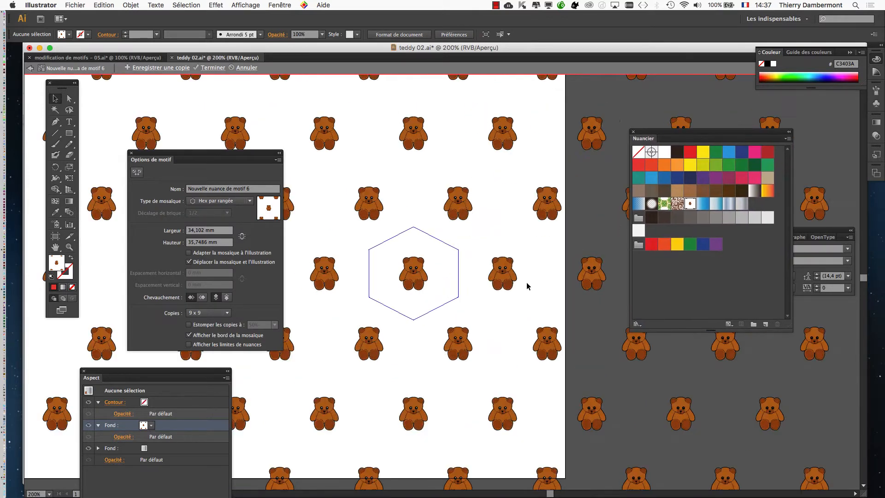
scroll(527, 282, "up", 2)
left_click_drag(378, 237, 486, 190)
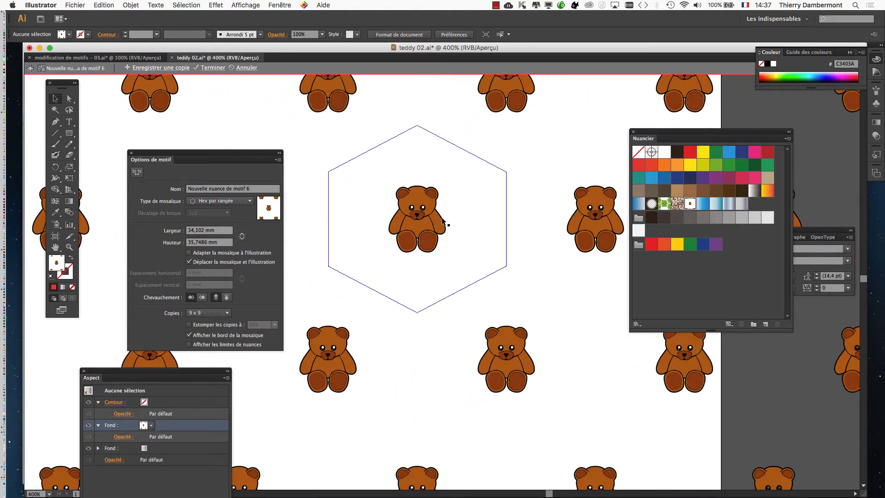
scroll(444, 221, "up", 1)
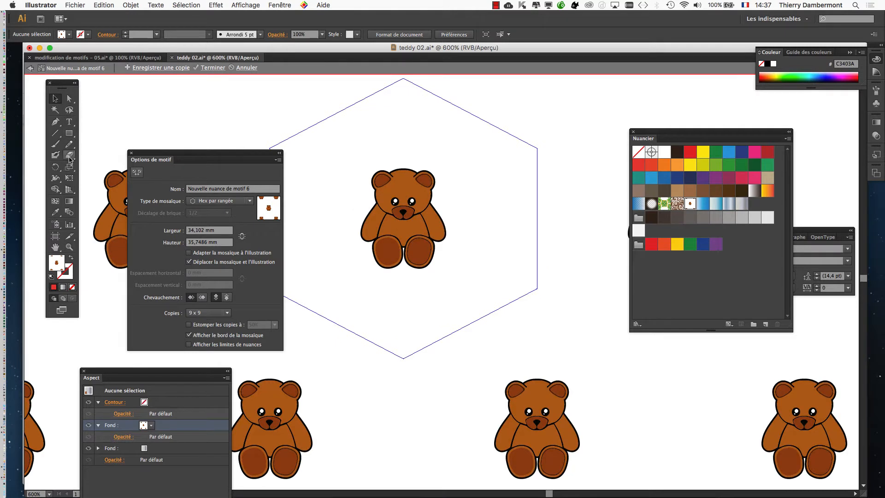
left_click_drag(69, 133, 113, 178)
left_click_drag(485, 142, 489, 135)
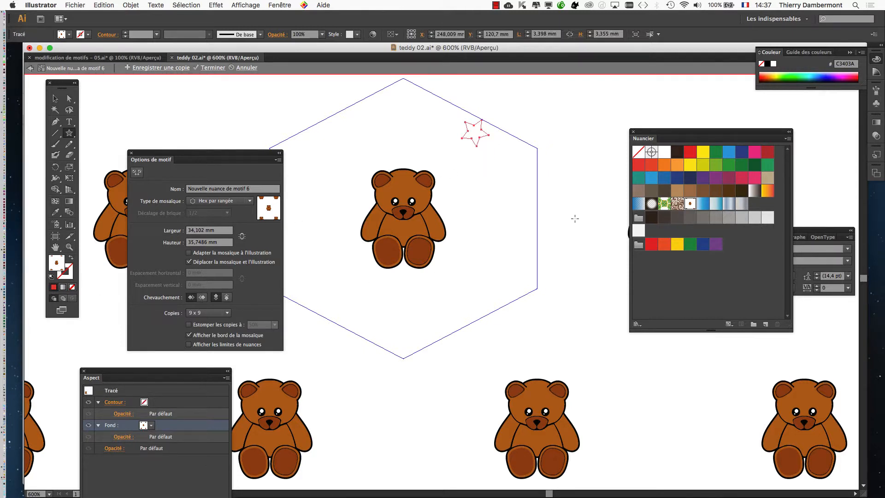
left_click(703, 203)
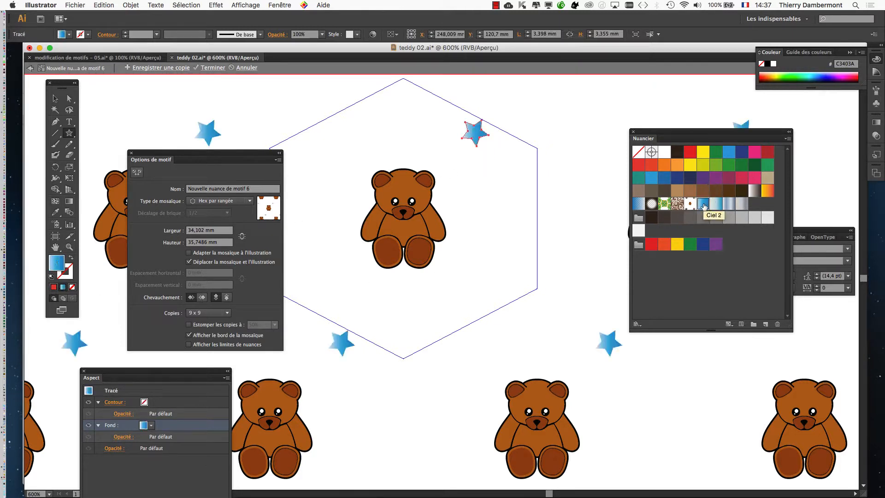
- Move the blue star slightly down and left, away from the hexagonal tile's edge
scroll(488, 155, "up", 2)
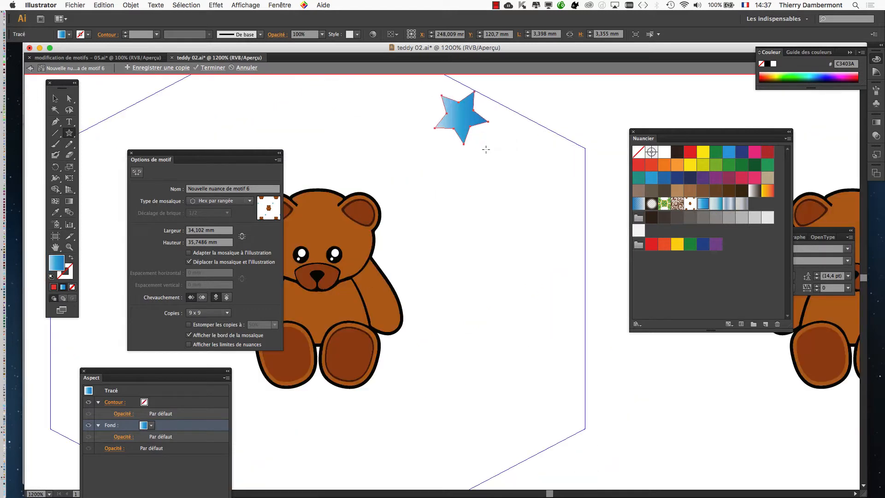
left_click_drag(465, 156, 534, 207)
left_click_drag(644, 134, 693, 134)
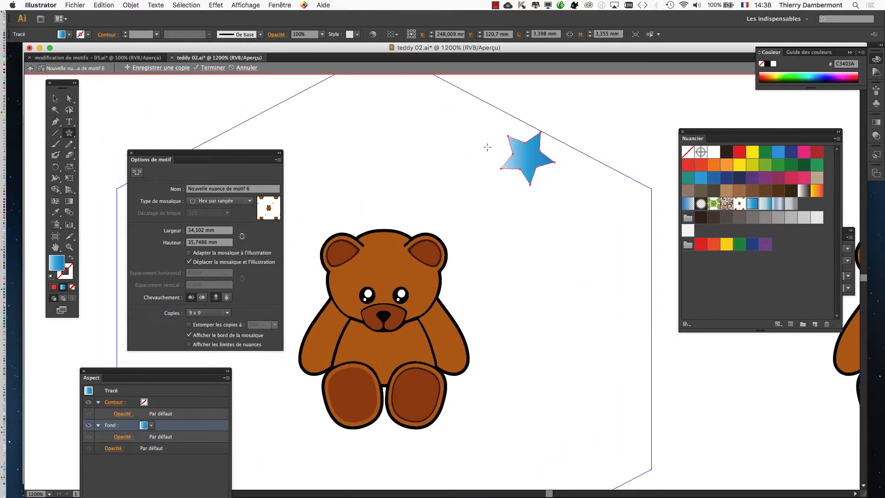
left_click_drag(273, 163, 251, 111)
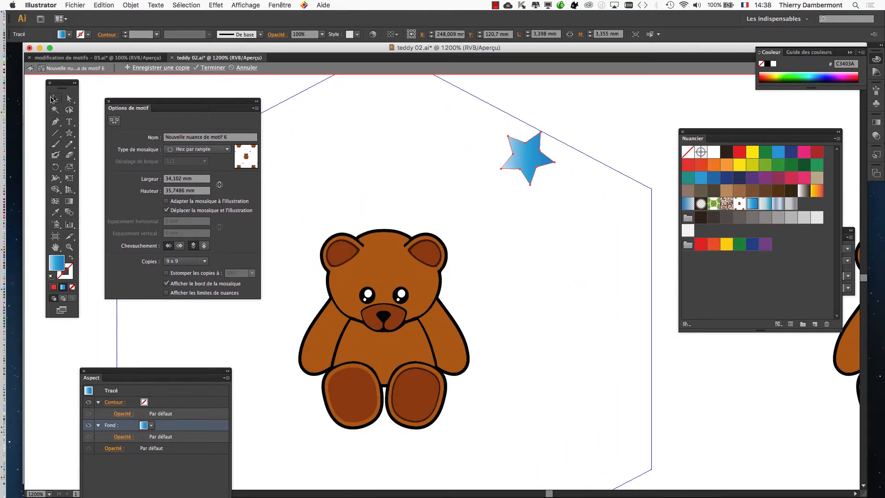
left_click(52, 98)
left_click(432, 159)
left_click_drag(529, 156, 519, 173)
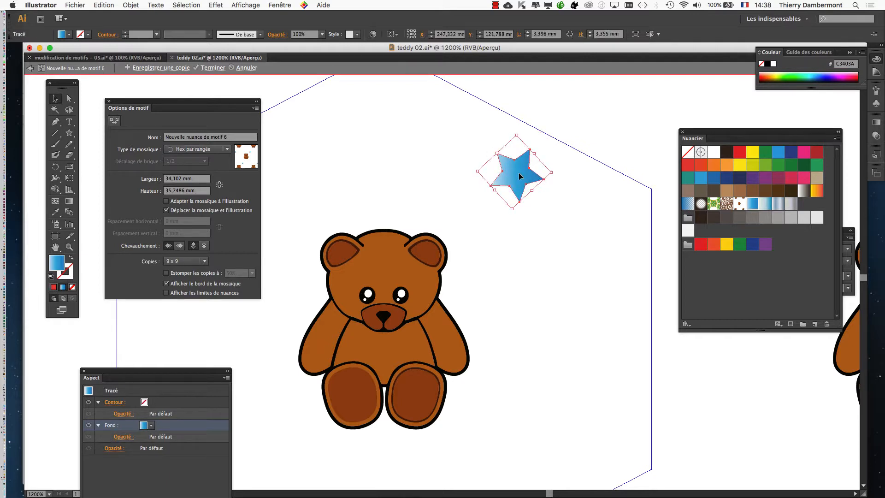
- Apply a 1 pt purple stroke to the blue star and deselect it
left_click(65, 277)
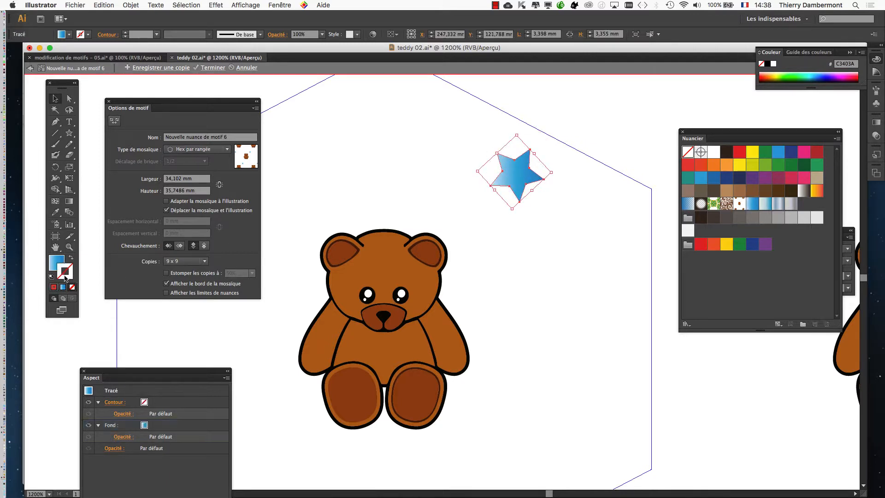
left_click(756, 179)
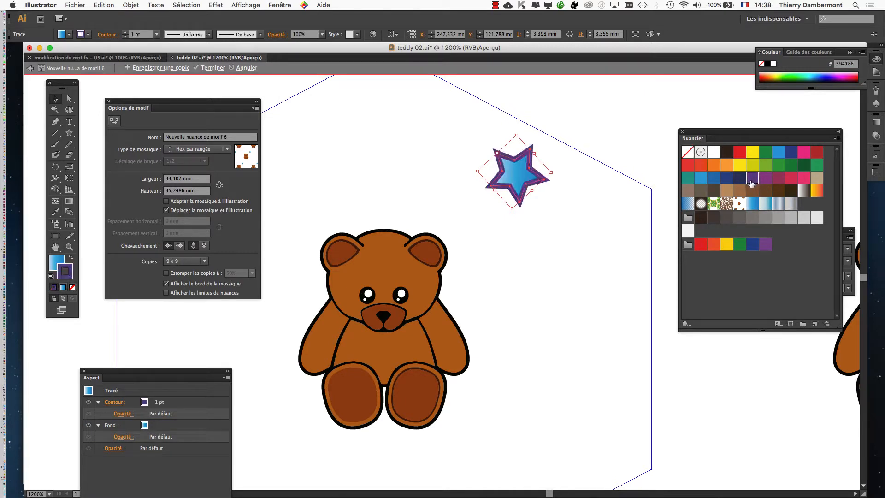
left_click(593, 195)
- Duplicate the outlined star into the empty area to the right of the bear
left_click(507, 180)
left_click_drag(517, 192, 580, 325)
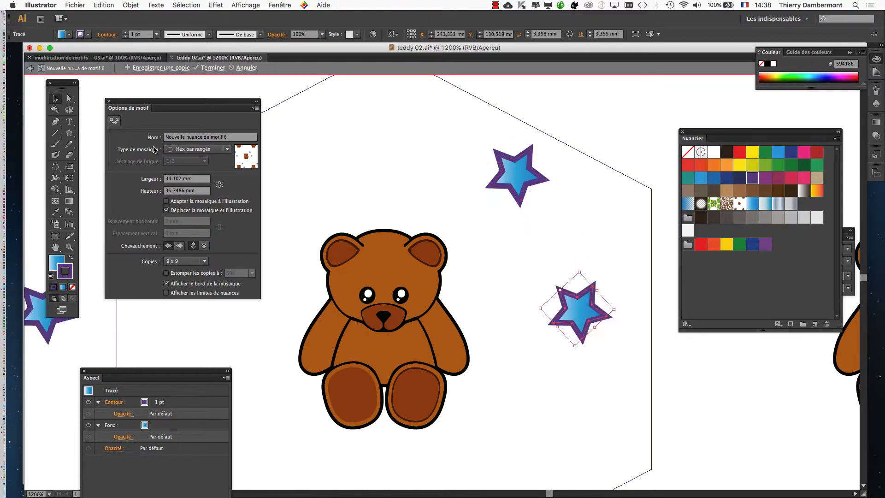
- Try enlarging the duplicated star to about 6.4 mm wide, and undo the scaling
key("super+shift+a")
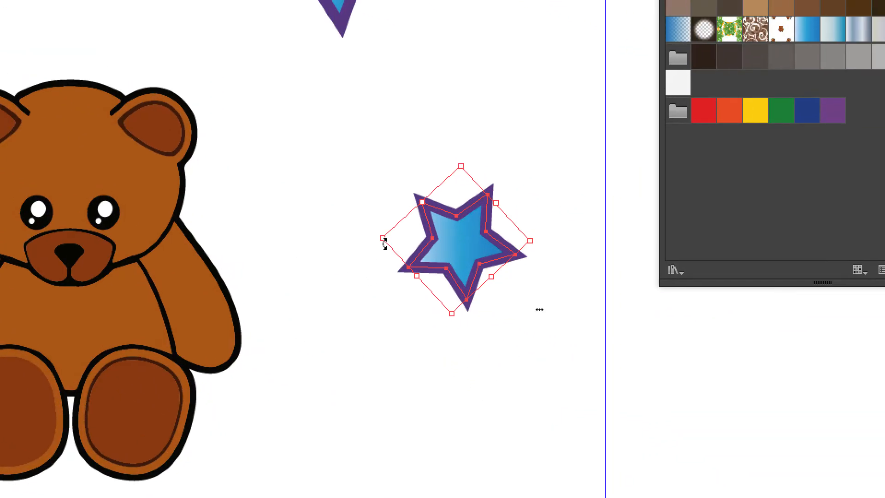
left_click_drag(383, 239, 250, 237)
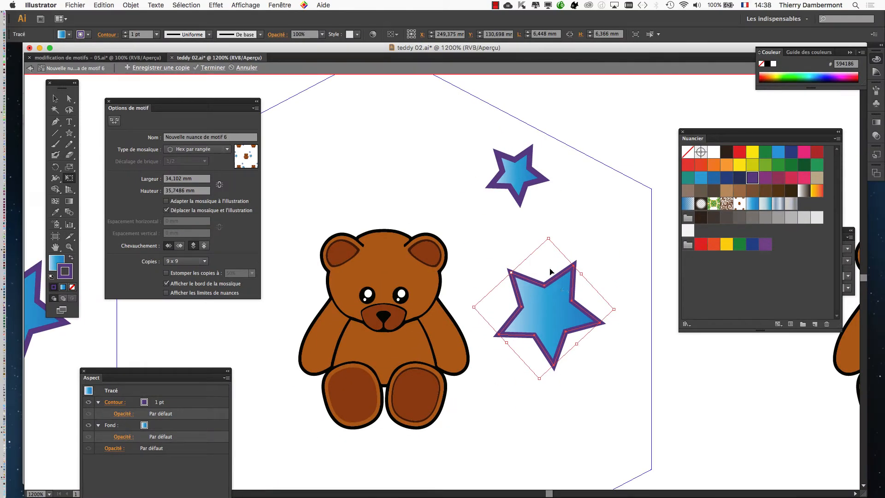
key("super+z")
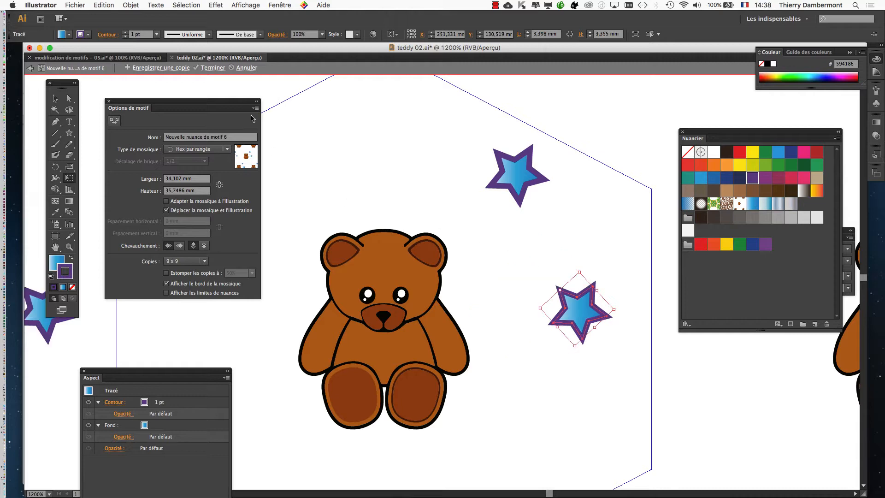
- Enable the scaling of strokes and effects (Mise à l'échelle des contours et des effets) in the general preferences
left_click(65, 5)
mouse_move(40, 6)
mouse_move(83, 31)
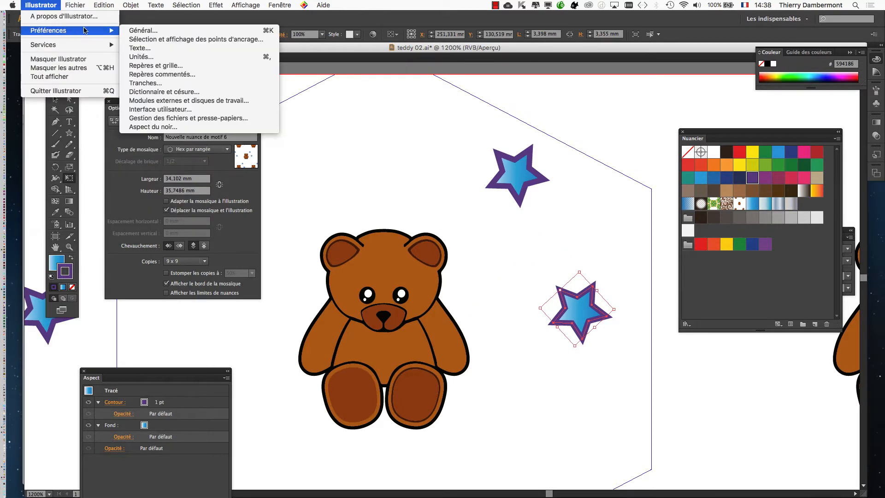
left_click(178, 32)
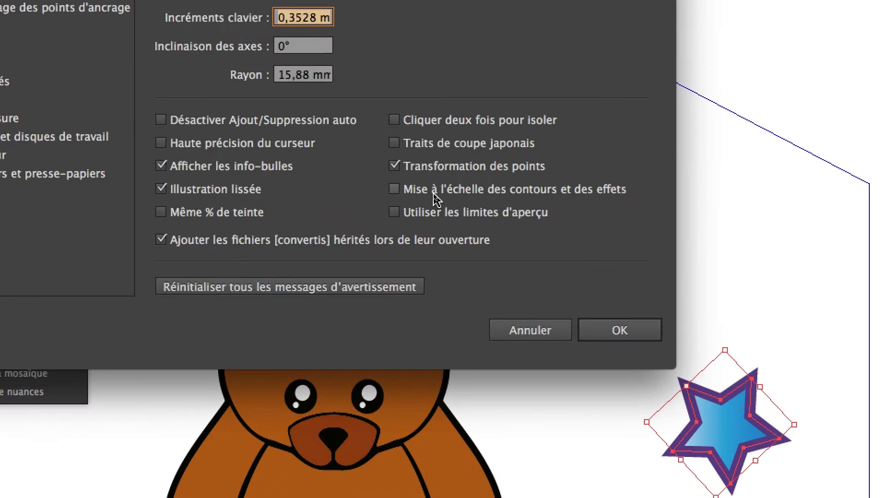
left_click(437, 198)
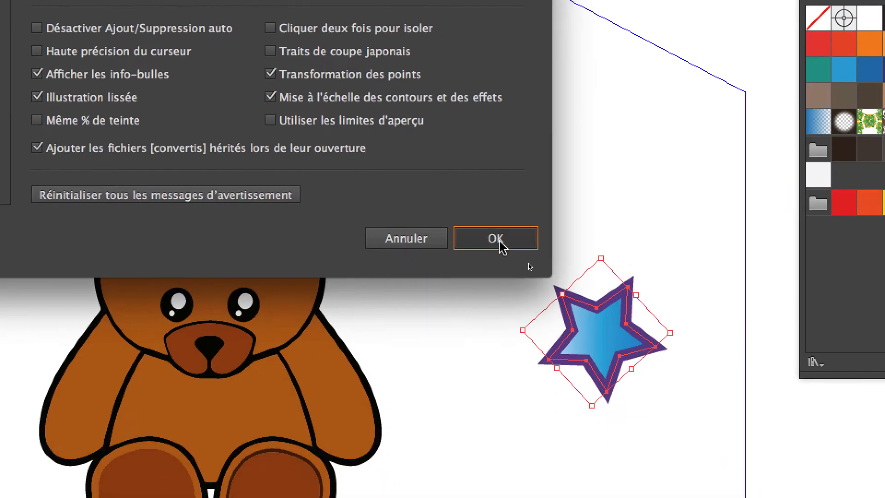
left_click(499, 240)
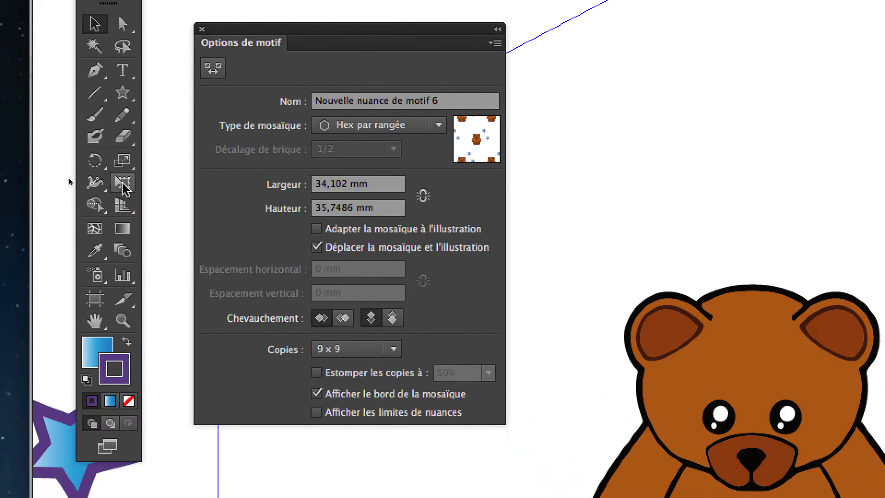
- Enlarge the duplicated star beside the bear, with its stroke, to about 6.4 mm wide using Free Transform
left_click(63, 249)
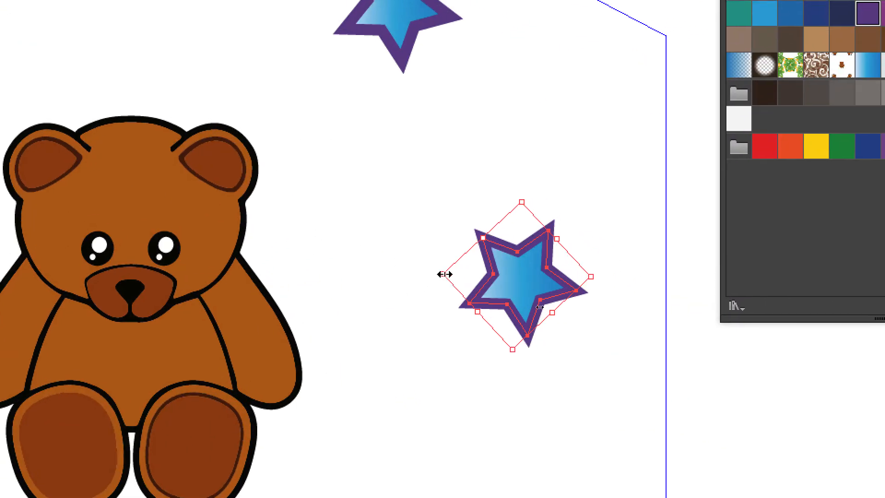
left_click_drag(475, 254, 346, 256)
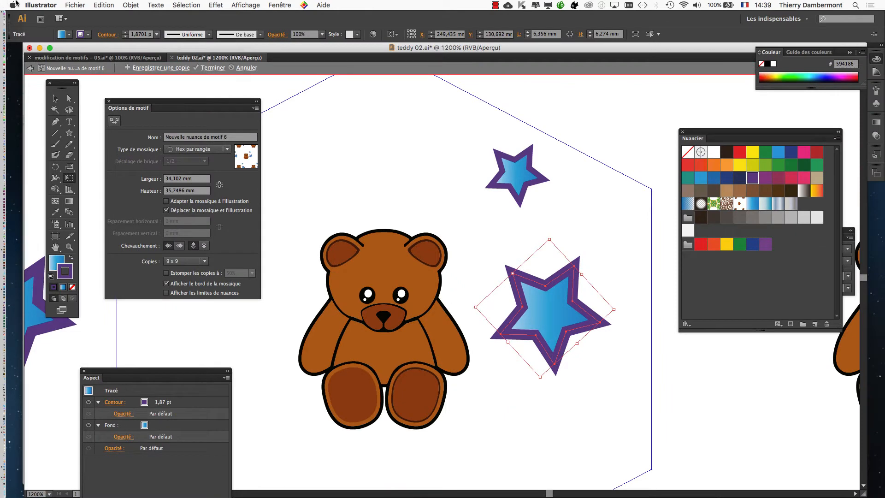
- Review the stroke and effect scaling option in the general preferences
left_click(40, 5)
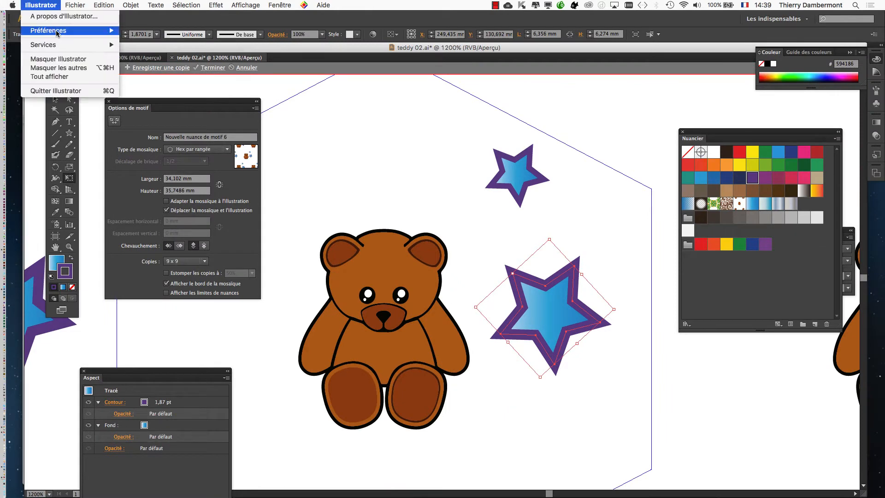
mouse_move(51, 29)
left_click(138, 29)
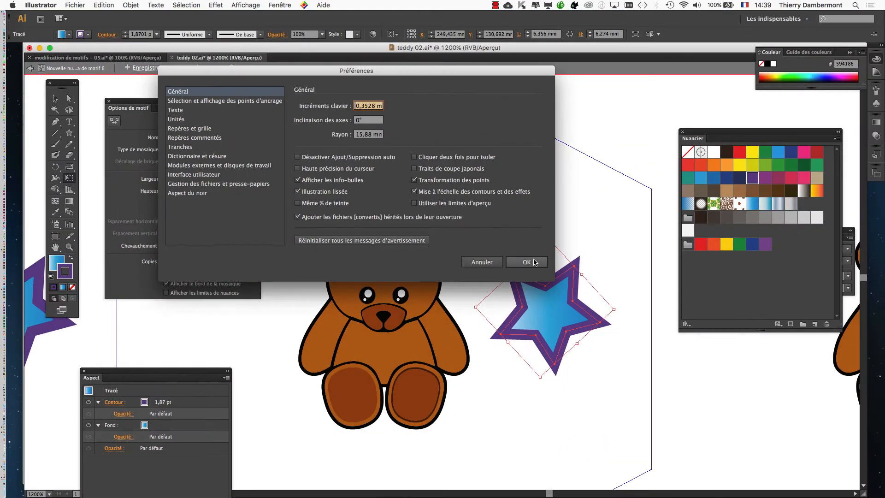
key("Return")
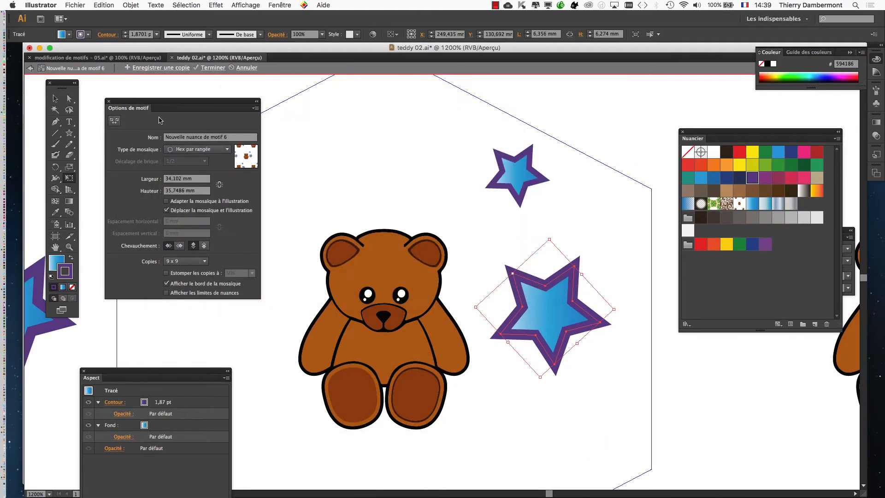
- Copy the large star to the tile's upper-left area, on the other side of the bear
left_click(50, 101)
left_click_drag(541, 228, 637, 186)
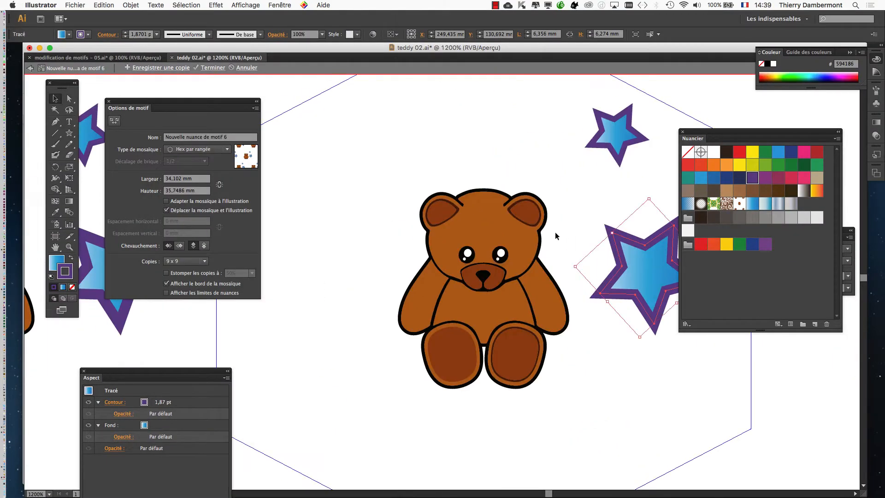
scroll(556, 236, "down", 1)
scroll(557, 236, "down", 1)
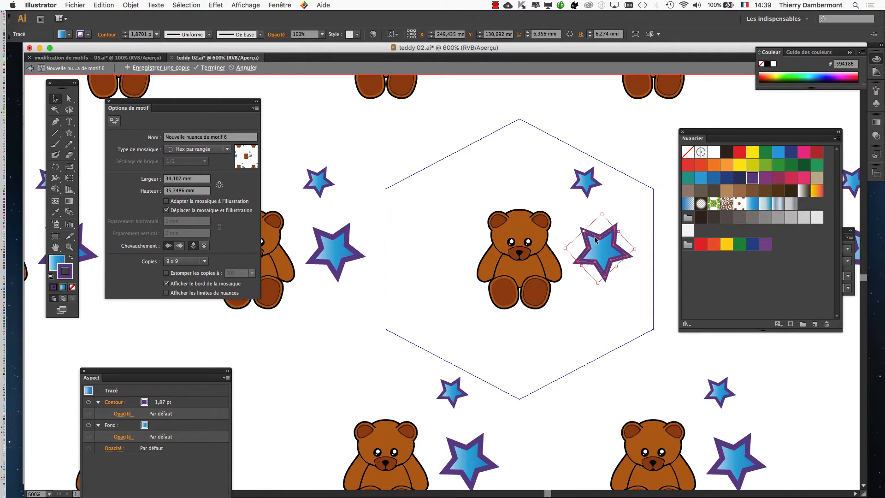
left_click_drag(595, 239, 456, 184)
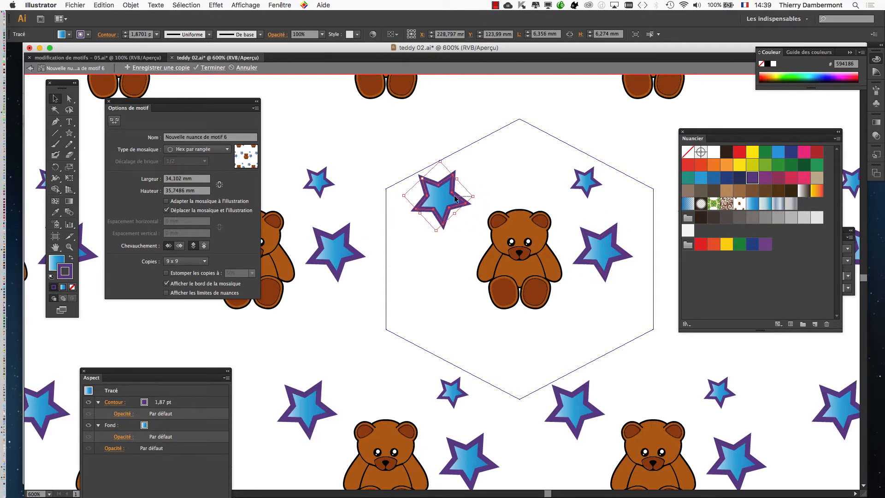
- Copy the upper-left star to the tile's lower-left area and shrink the copy to about 4.3 mm wide
key("super+shift+a")
left_click(443, 215)
mouse_move(442, 214)
left_mouse_down()
mouse_move(438, 332)
mouse_move(451, 316)
left_mouse_up()
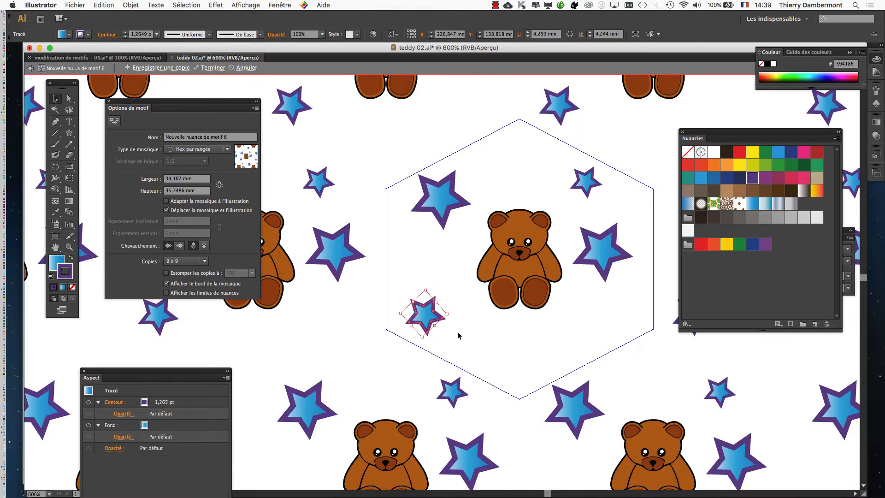
- Select all the shapes of the central bear and open Recolor Artwork (Redéfinir les couleurs de l'illustration) for them
scroll(450, 253, "down", 2)
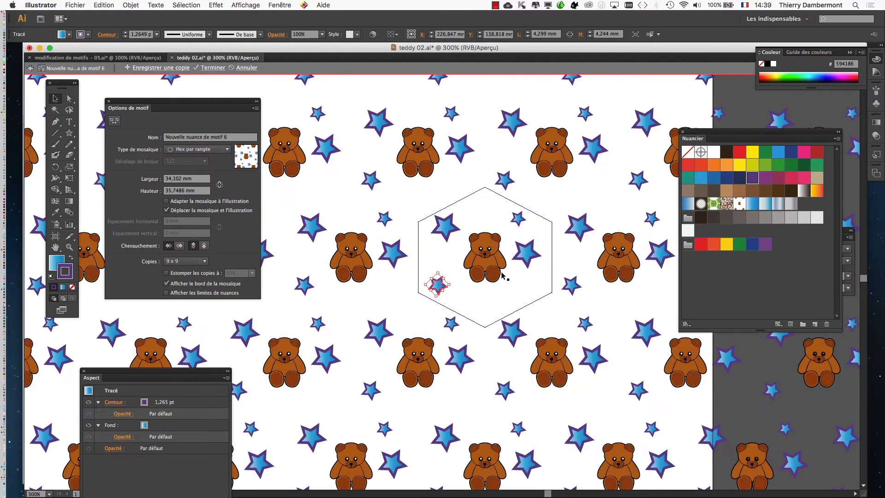
scroll(492, 248, "up", 2)
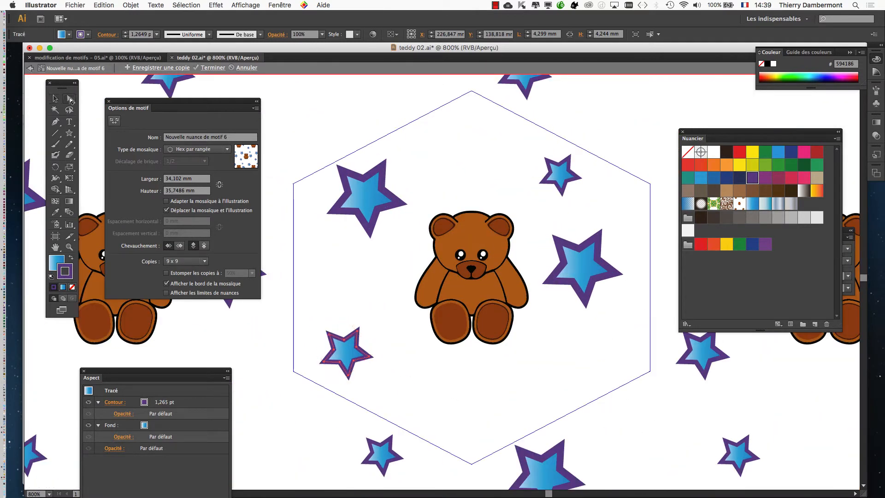
left_click(455, 252)
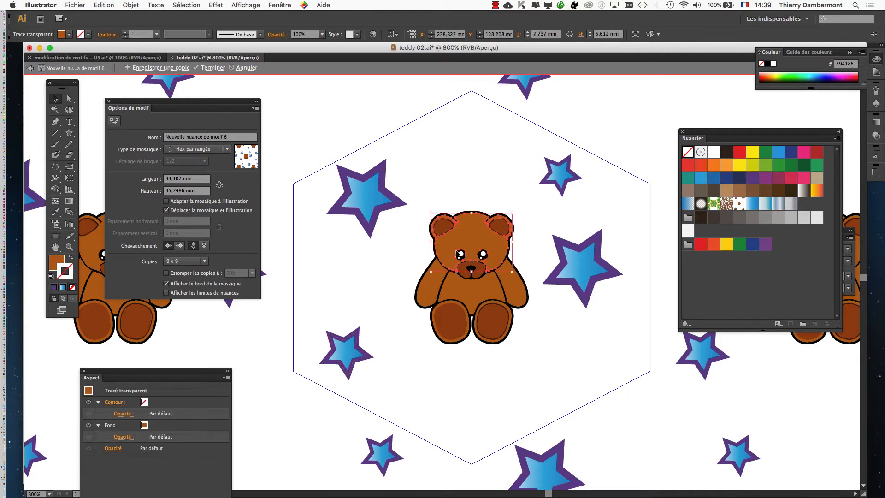
left_click_drag(434, 193, 496, 356)
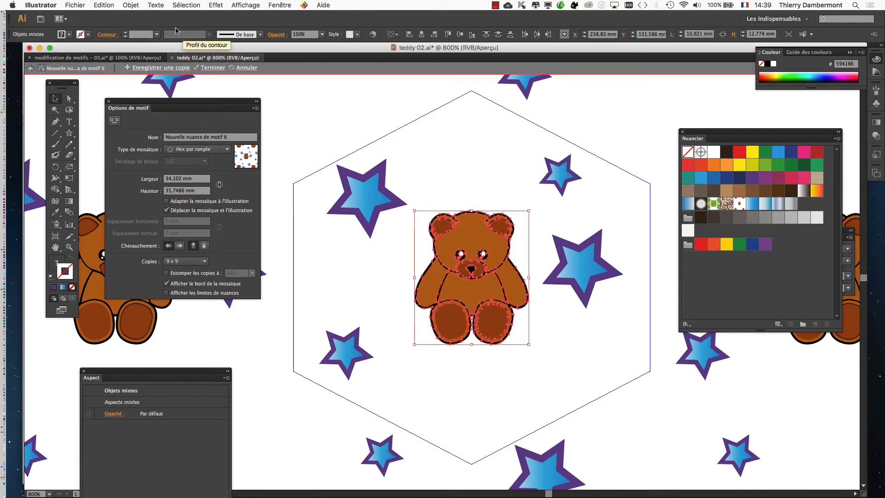
left_click(130, 5)
mouse_move(104, 6)
mouse_move(133, 156)
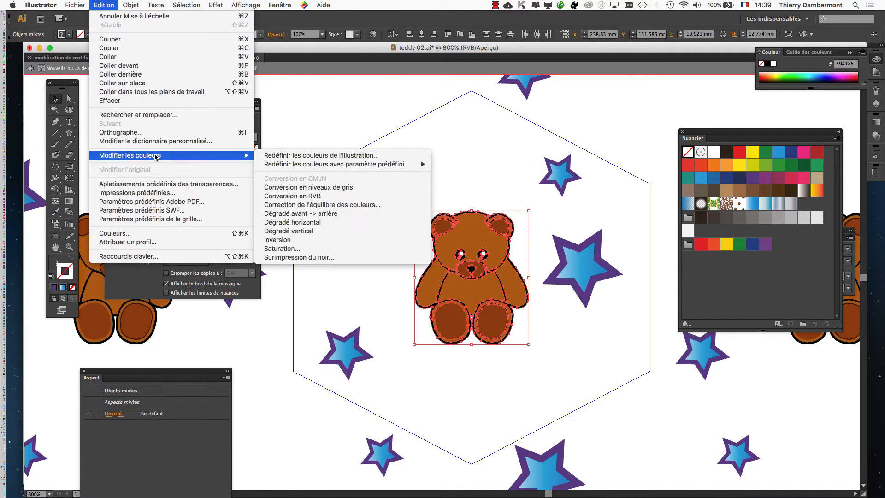
left_click(305, 156)
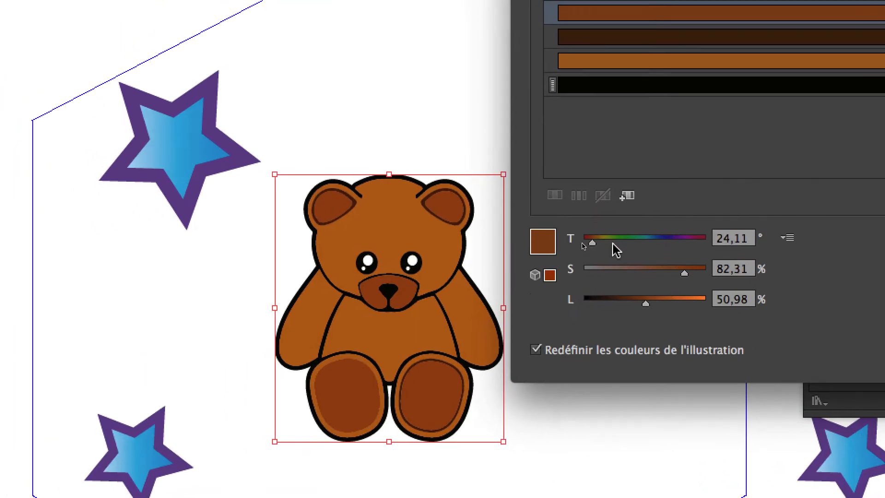
- Recolor the bear's reddish-brown ears, muzzle and soles to purple with a hue of 291°
left_click_drag(585, 247, 653, 248)
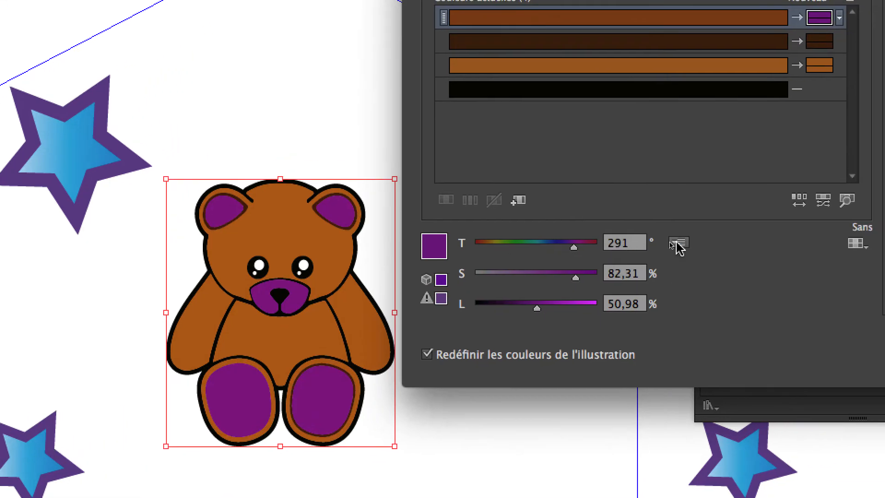
left_click(758, 239)
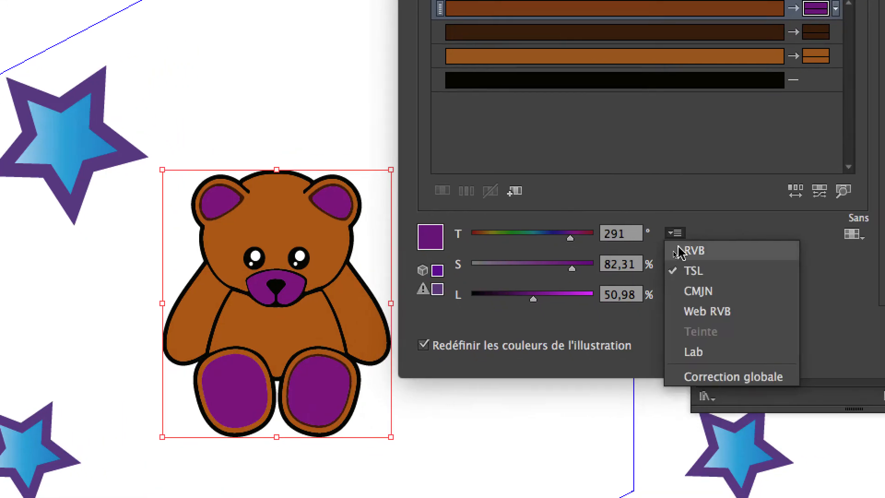
left_click(604, 105)
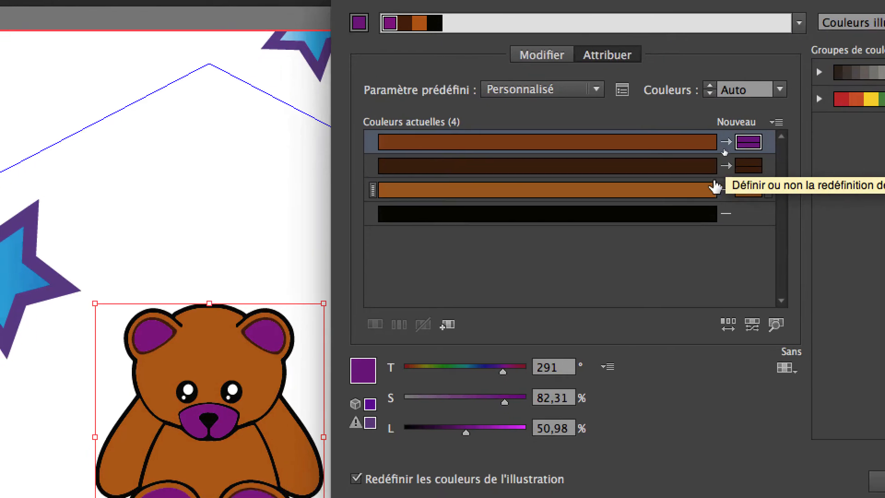
- Use global correction (Correction globale) with saturation −42% and temperature −48%, and accept the bear's new colors
left_click(716, 186)
left_click(607, 367)
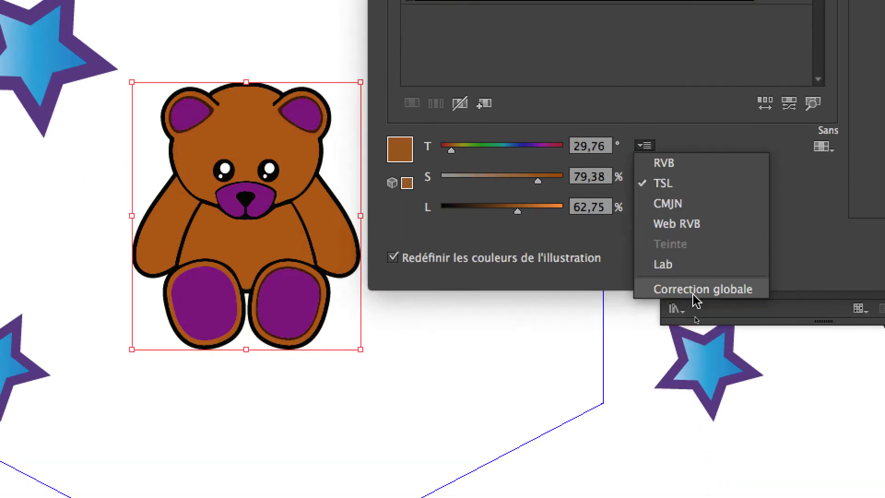
left_click(695, 291)
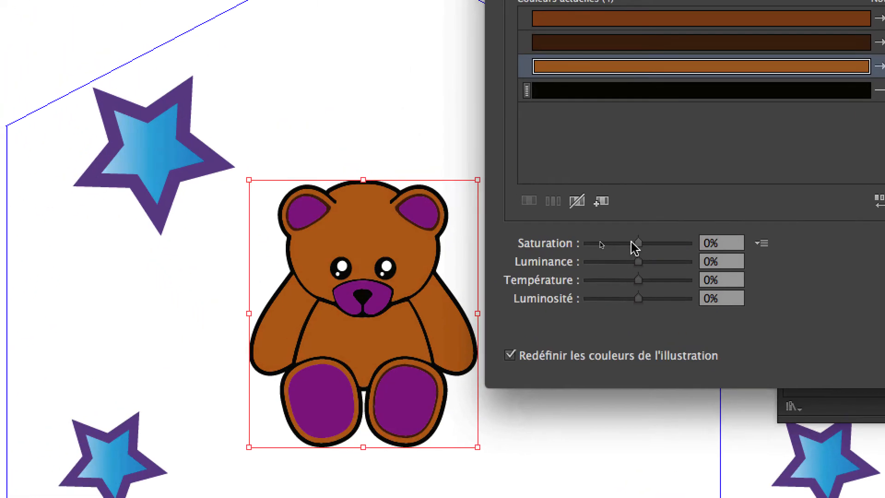
mouse_move(637, 243)
left_mouse_down()
mouse_move(614, 244)
mouse_move(602, 262)
mouse_move(628, 256)
left_mouse_up()
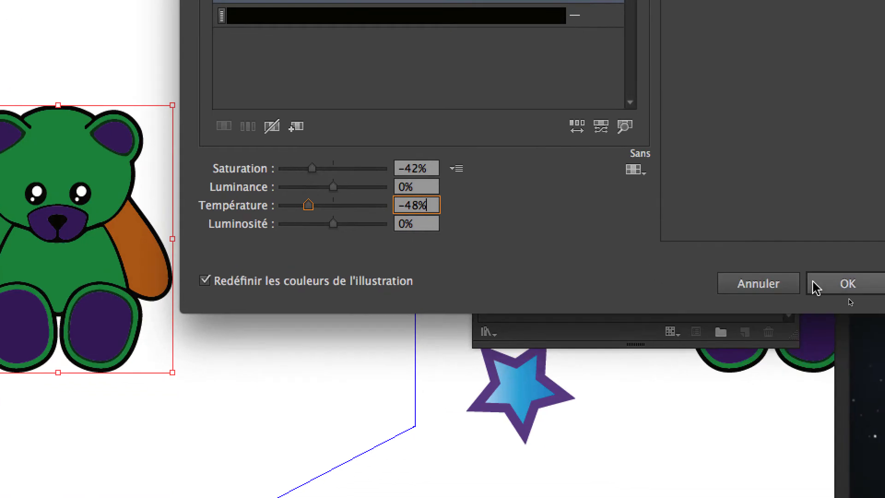
left_click(884, 330)
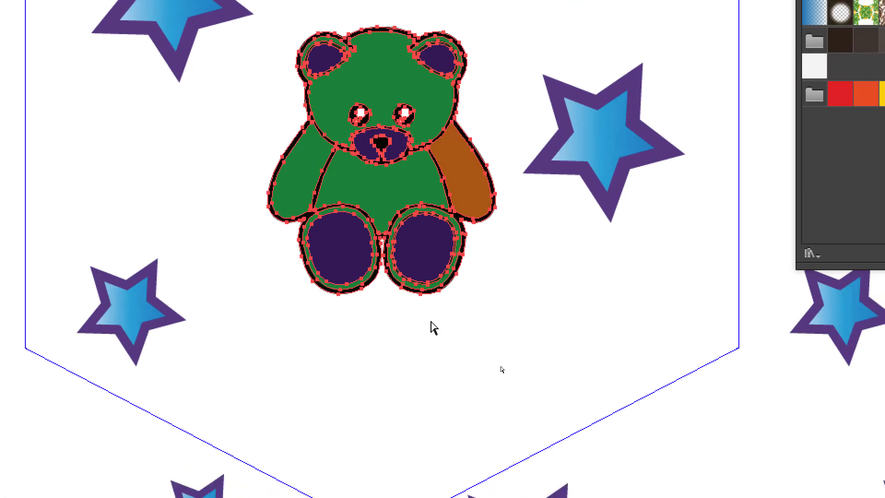
- Select the bear's belly and add its green fill color as a new swatch
left_click(453, 294)
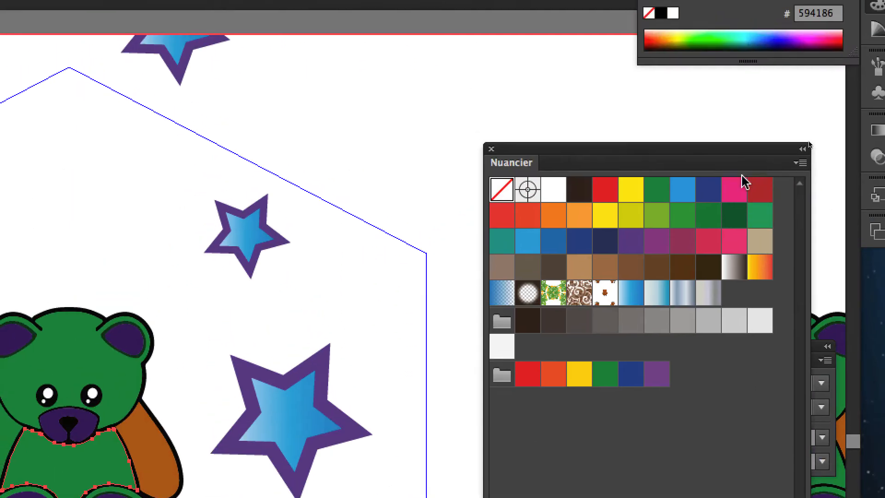
left_click_drag(737, 147, 504, 123)
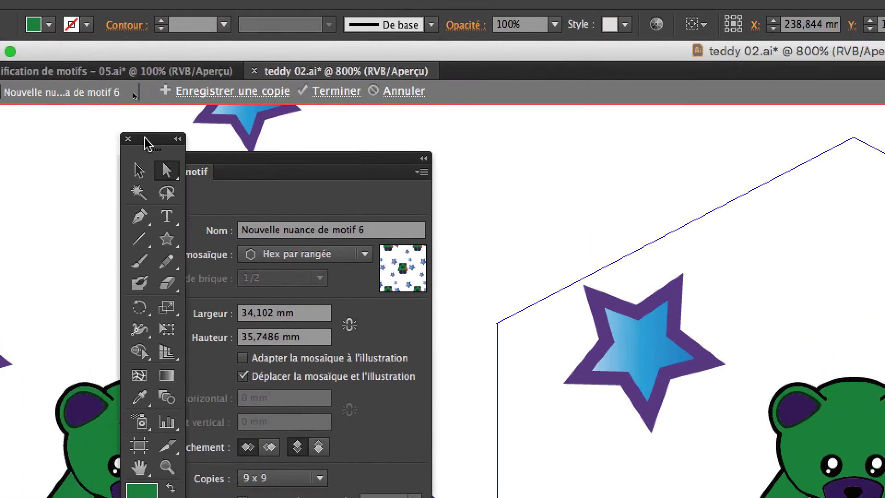
left_click_drag(144, 137, 866, 123)
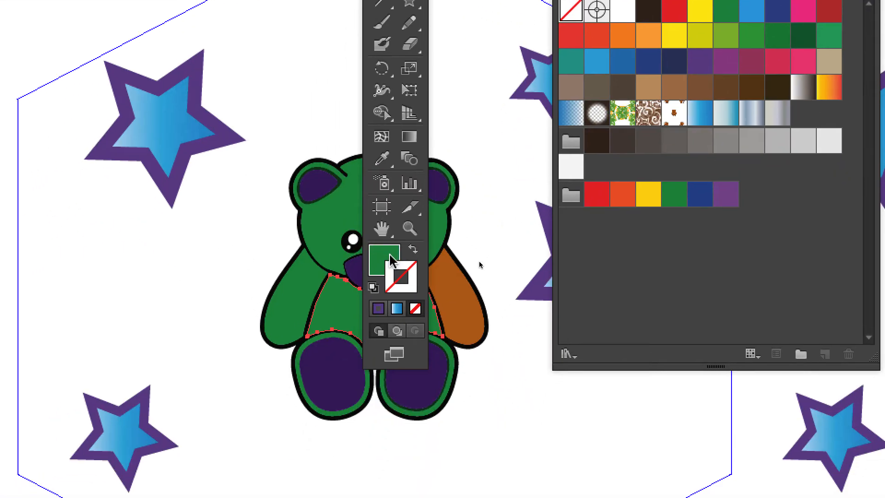
left_click_drag(391, 261, 803, 116)
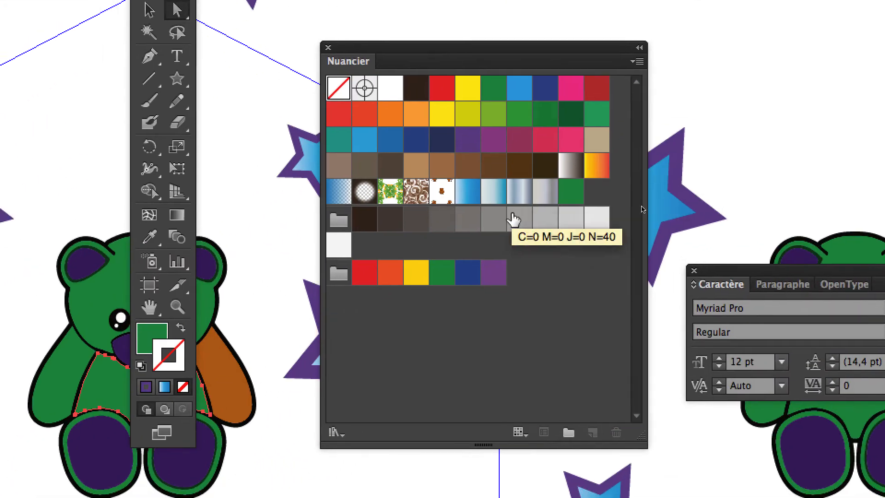
- Fill the bear's remaining orange arm with the newly added green swatch, leaving its stroke set to none
left_click(235, 364)
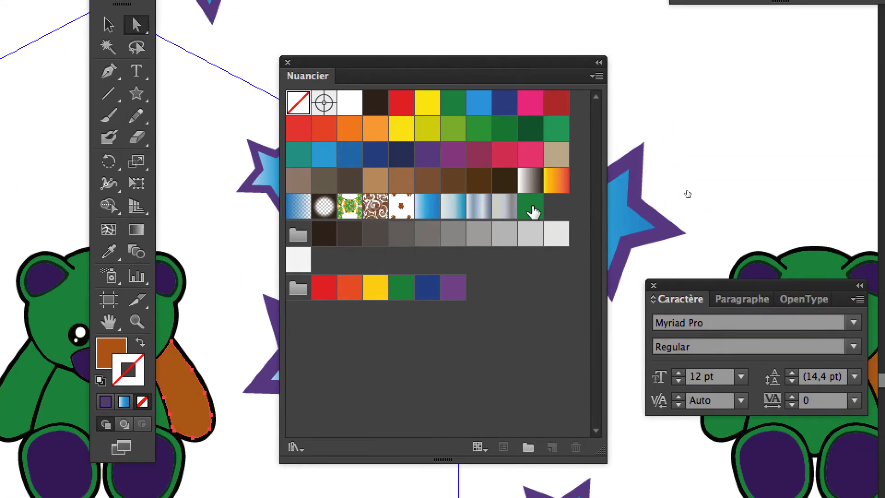
left_click(531, 207)
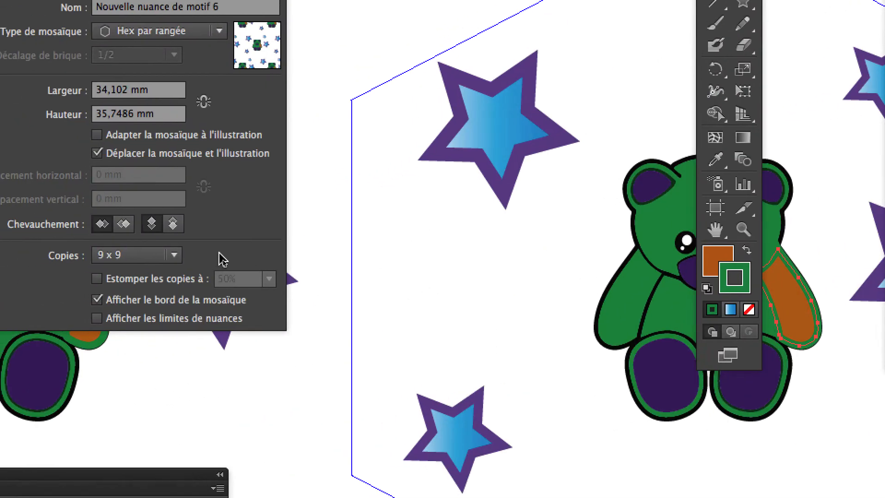
key("super+z")
left_click(718, 260)
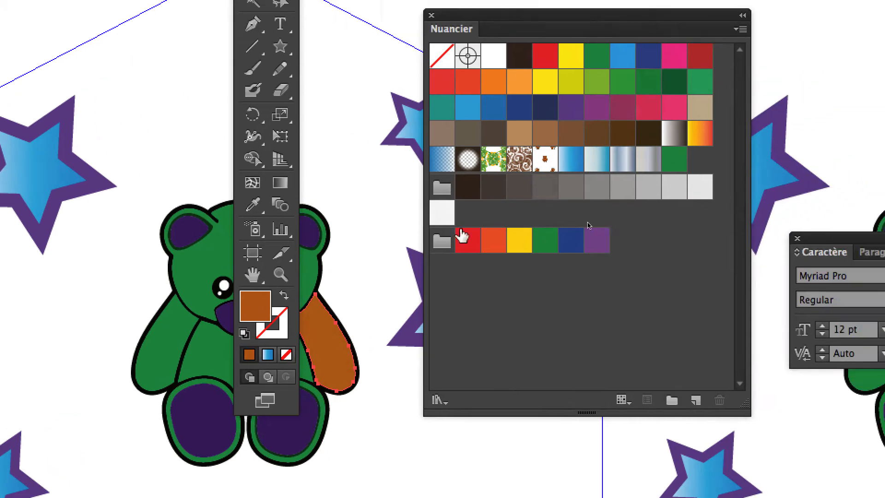
left_click(674, 159)
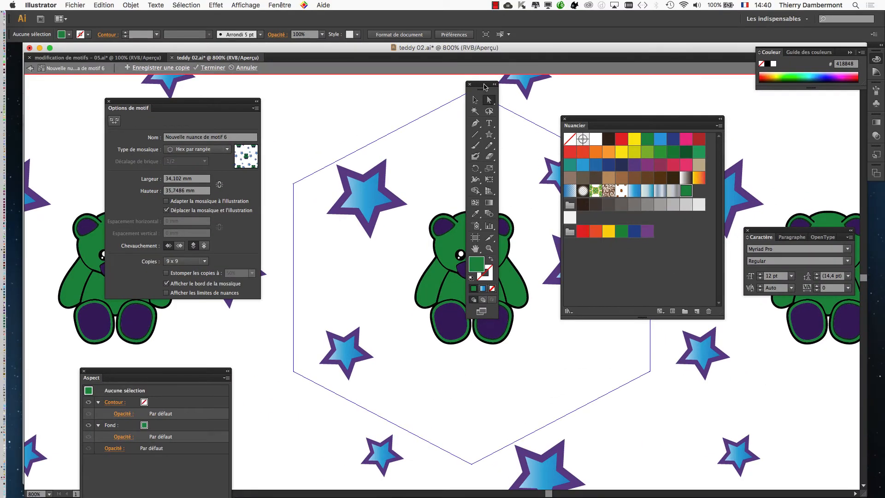
- Move the tools and swatches clear of the bear, exit pattern editing and show the whole pattern-filled hexagon
left_click_drag(485, 86, 44, 119)
left_click_drag(576, 122, 687, 309)
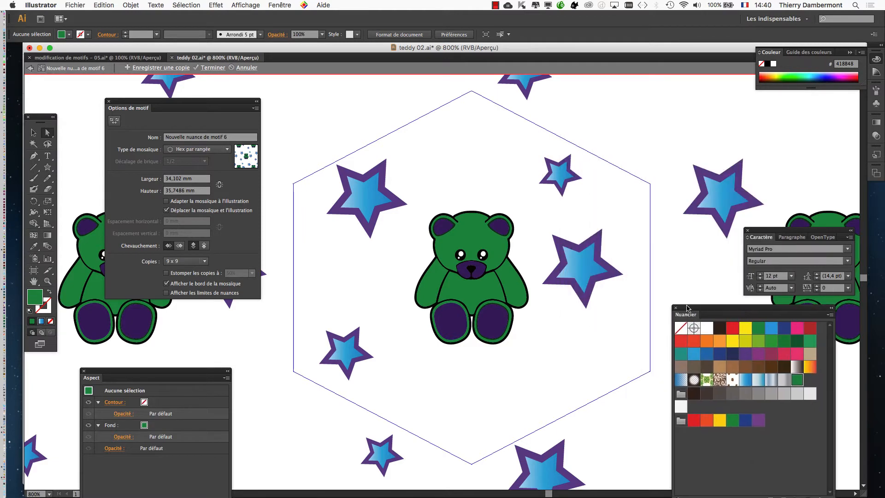
scroll(529, 323, "down", 1)
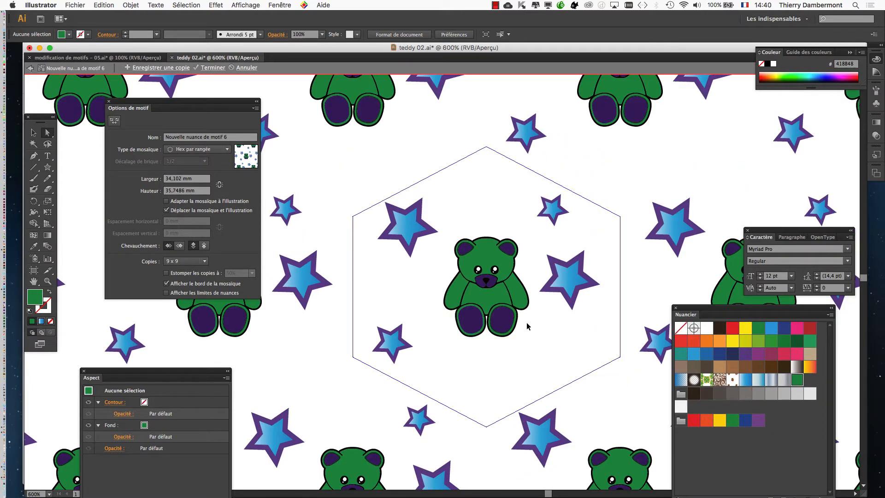
left_click(30, 68)
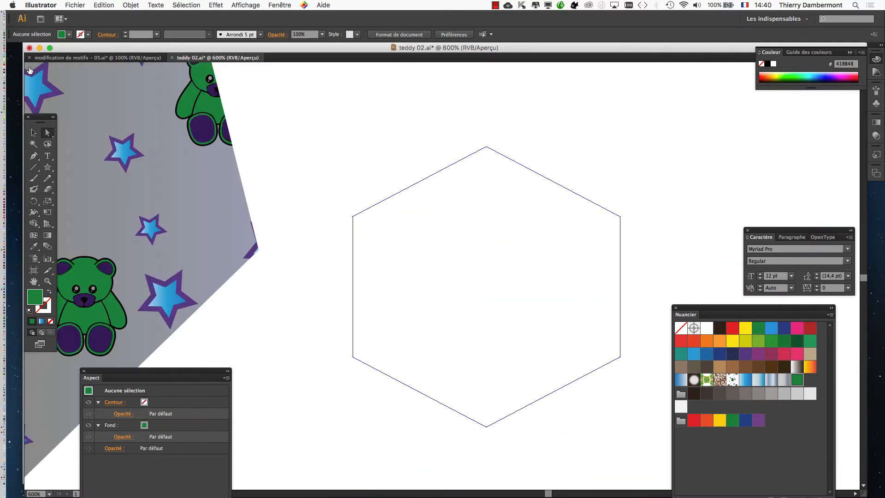
scroll(399, 281, "down", 1)
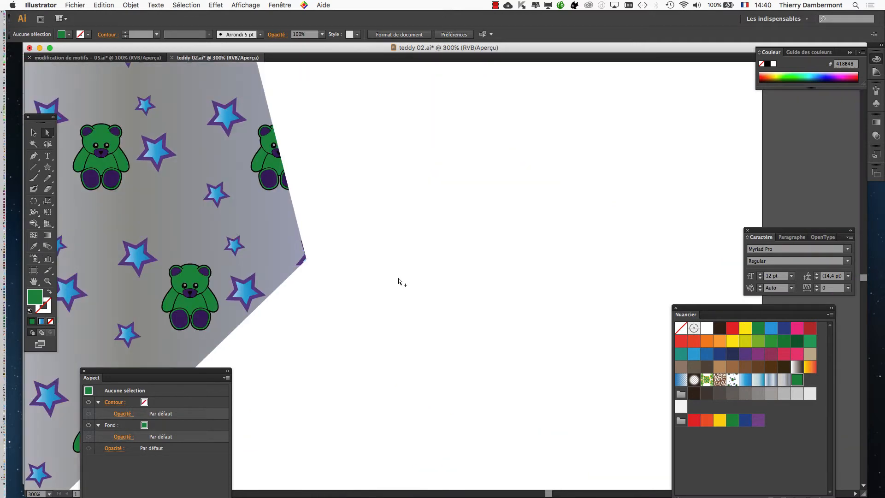
left_click_drag(283, 233, 508, 267)
scroll(197, 193, "down", 1)
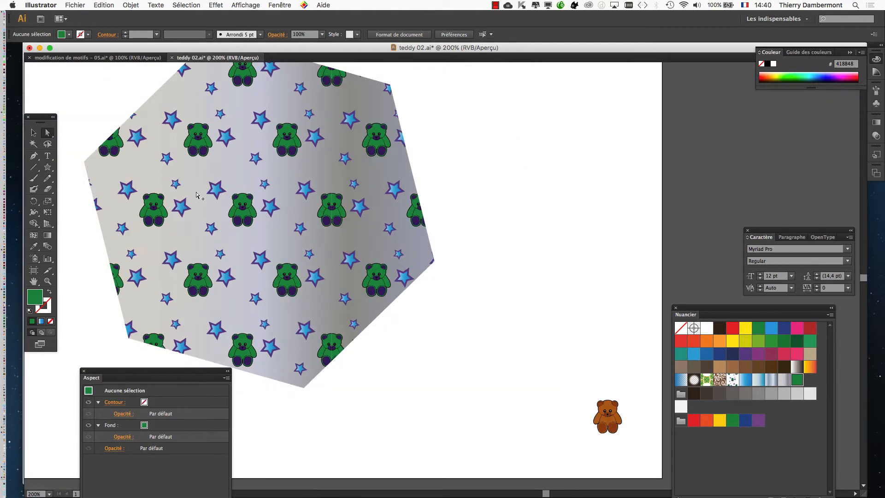
- Save the appearance of the pattern-filled hexagon, pattern over gradient, as a new graphic style
left_click(36, 133)
left_click(156, 124)
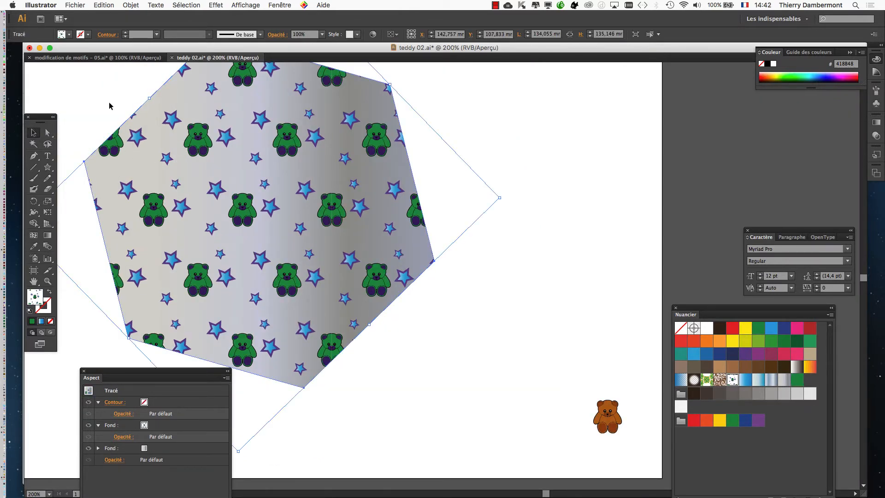
left_click(109, 106)
scroll(361, 217, "down", 1)
left_click(254, 179)
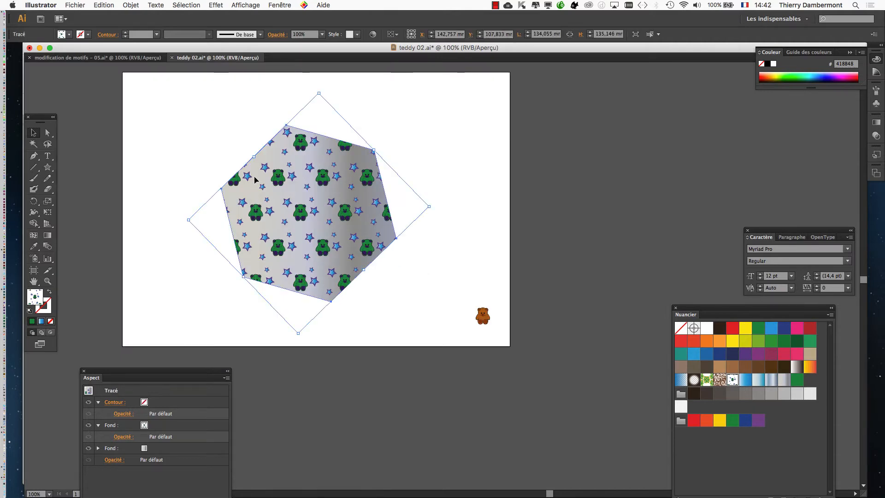
left_click(282, 5)
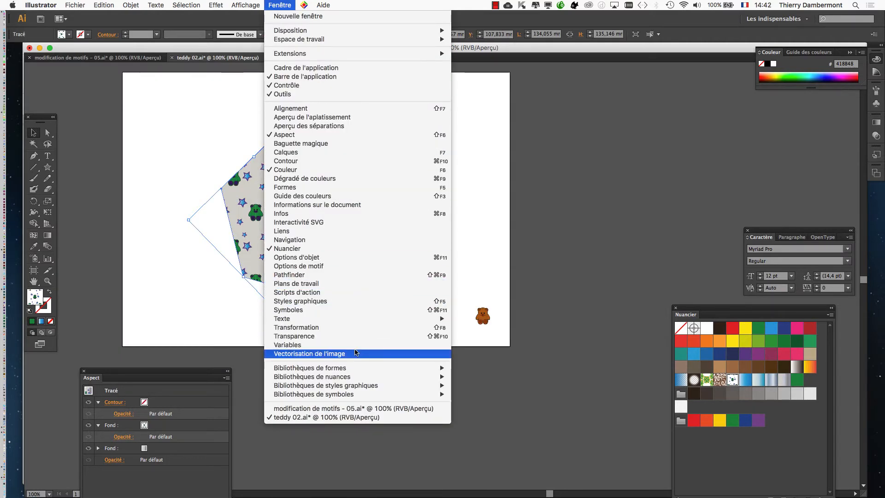
left_click(353, 301)
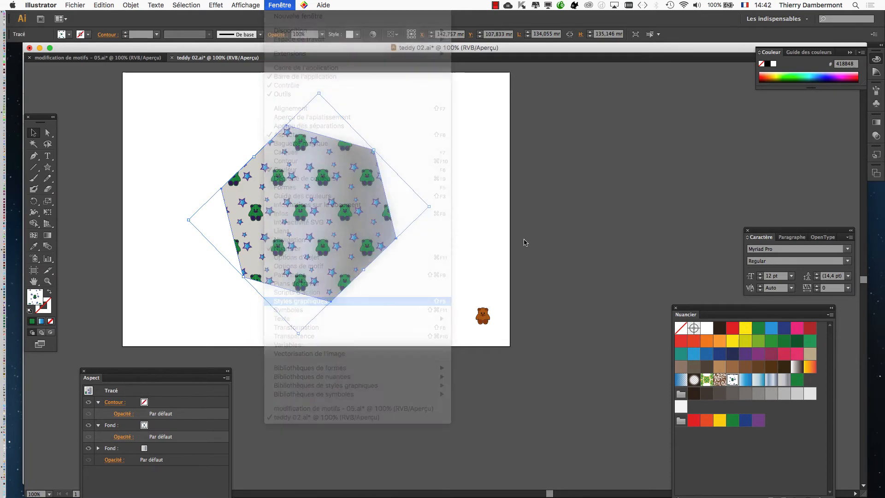
left_click_drag(784, 149, 479, 112)
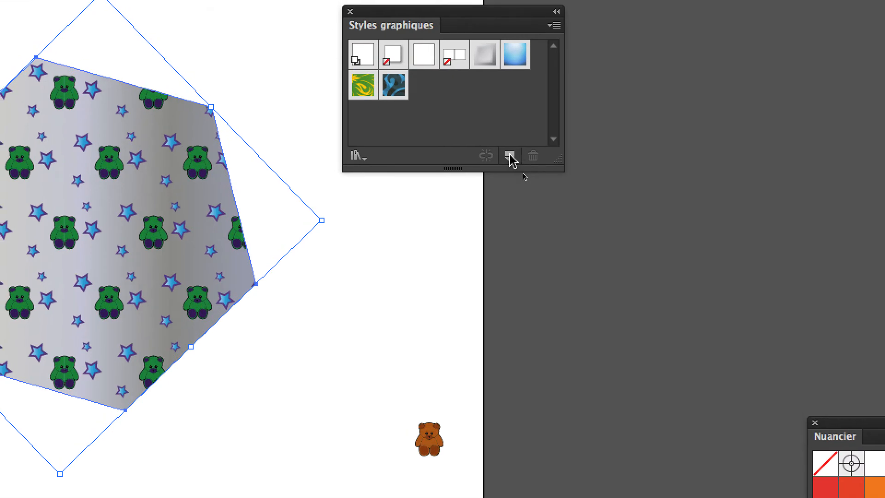
left_click(567, 237)
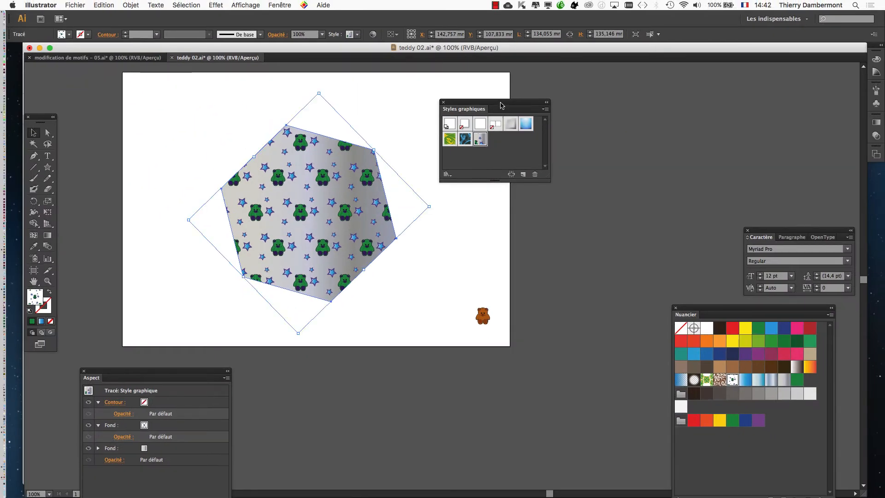
- Set the graphic styles beside the artboard and move the hexagon to the artboard's upper-left area
left_click_drag(501, 106, 689, 129)
left_click_drag(318, 181, 237, 144)
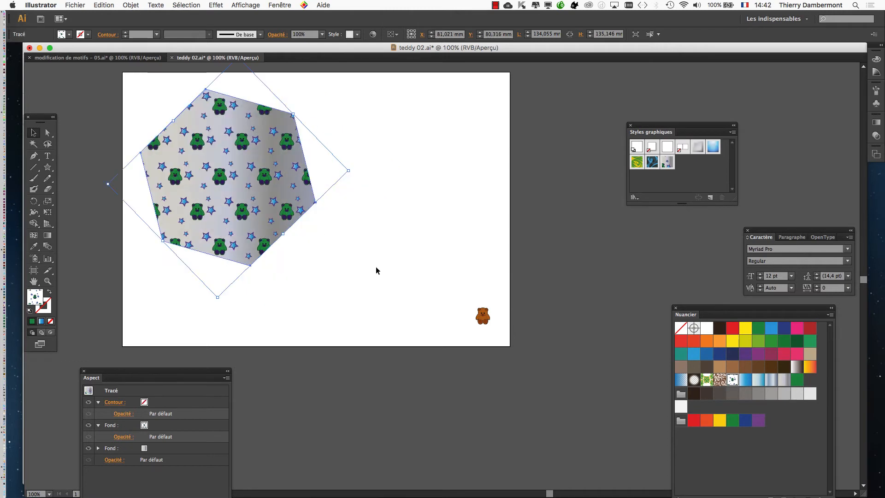
left_click(377, 271)
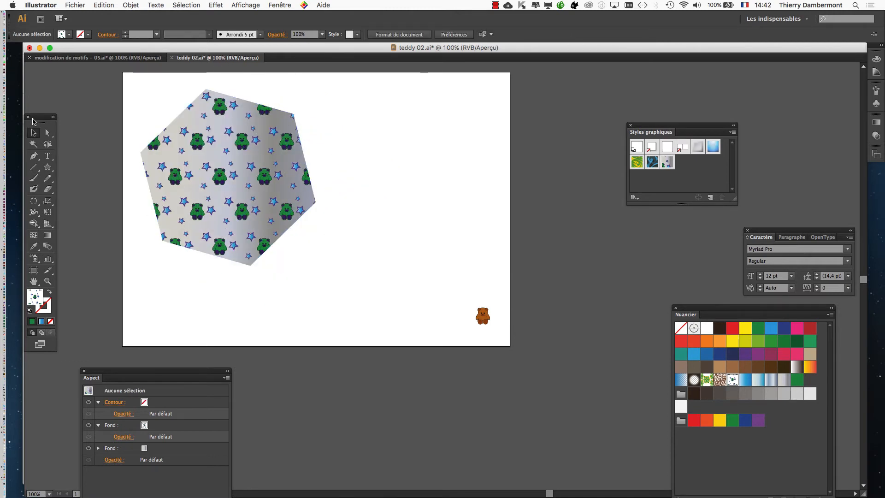
- Add the text "nuit" beside the hexagon and scale it to about 162 pt
left_click_drag(52, 120, 166, 103)
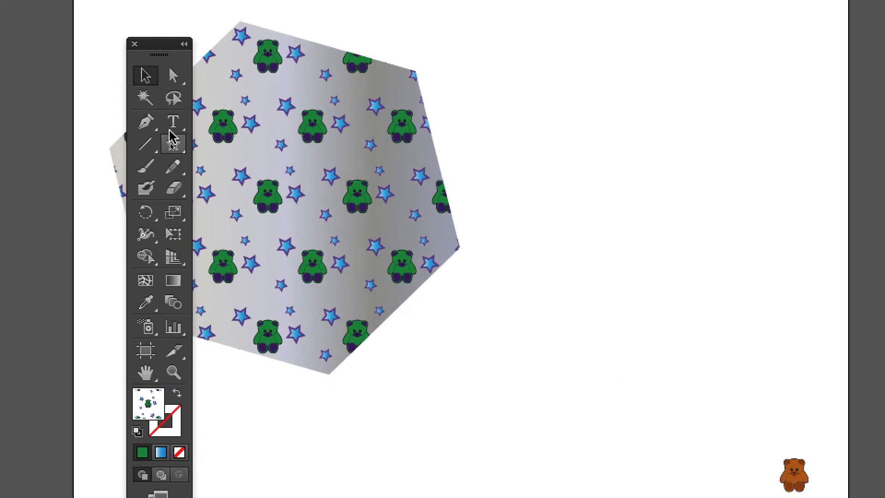
left_click(178, 178)
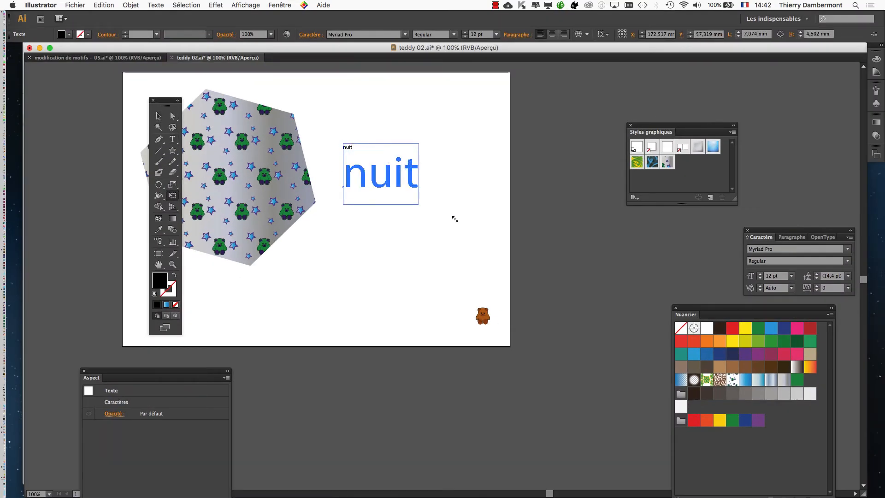
left_click_drag(455, 219, 501, 256)
- Set the kerning of the "nuit" text to Optique and apply the saved teddy bear graphic style to it
left_click(282, 5)
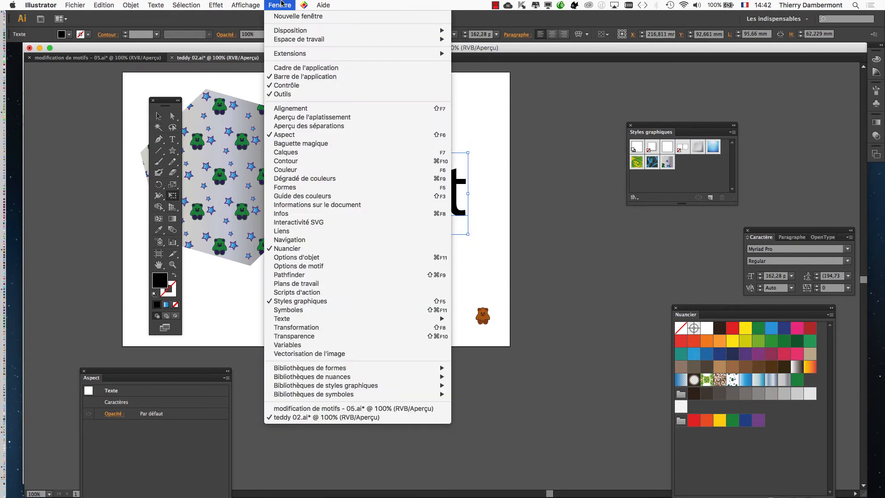
mouse_move(444, 321)
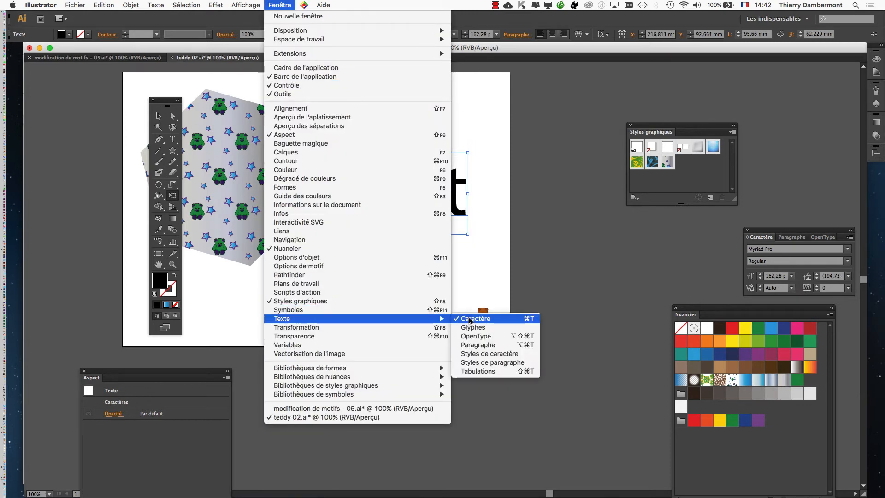
left_click(766, 229)
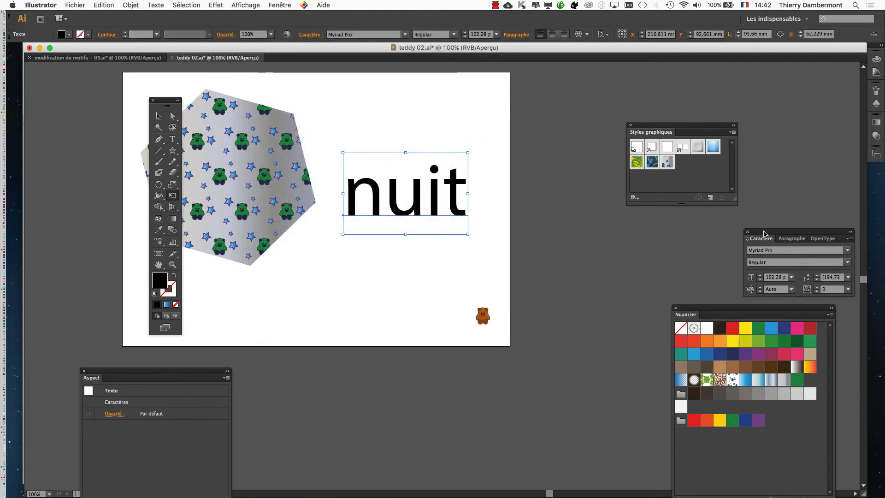
left_click_drag(767, 228, 503, 141)
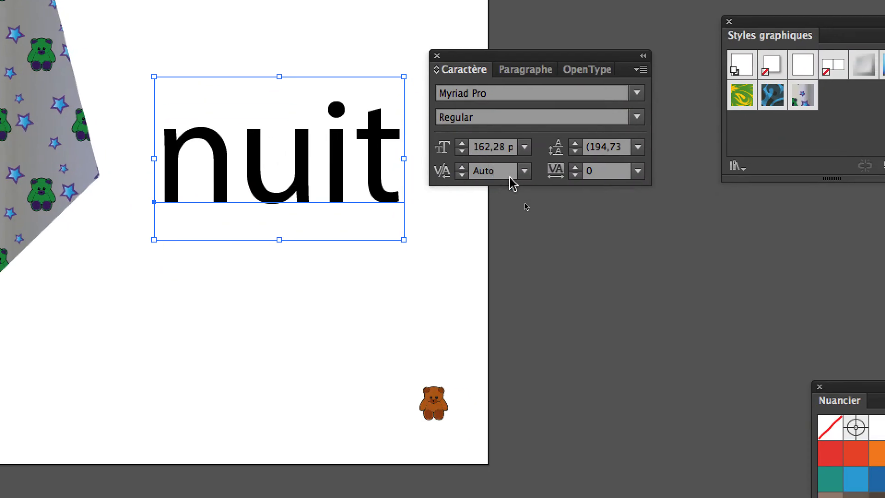
left_click(534, 210)
left_click(519, 188)
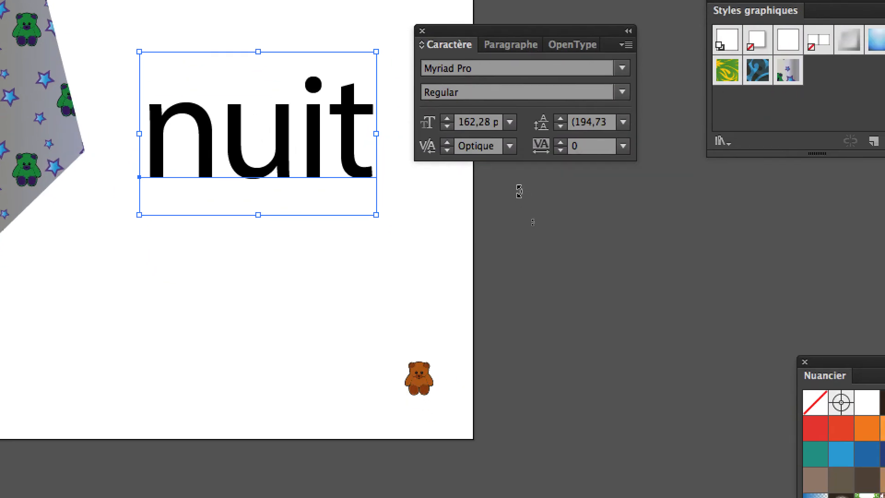
left_click(795, 77)
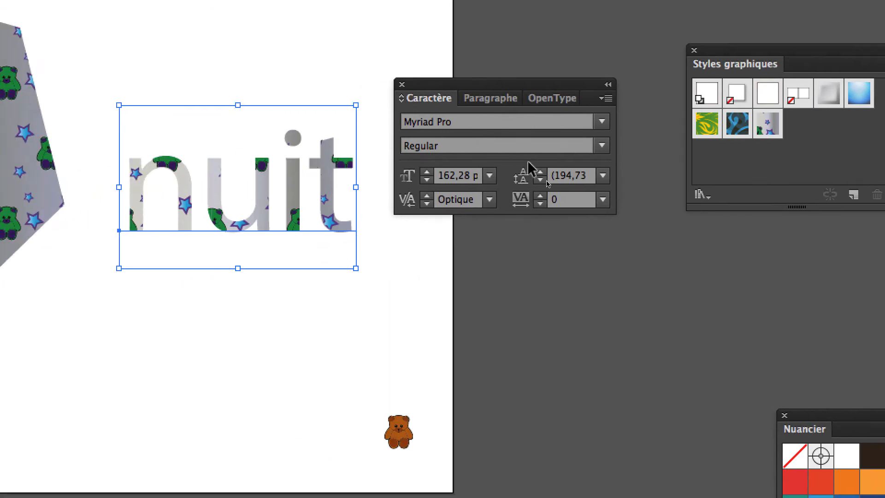
- Undo the style on the "nuit" text, reapply the saved teddy bear graphic style and set the character settings below the text
key("super+z")
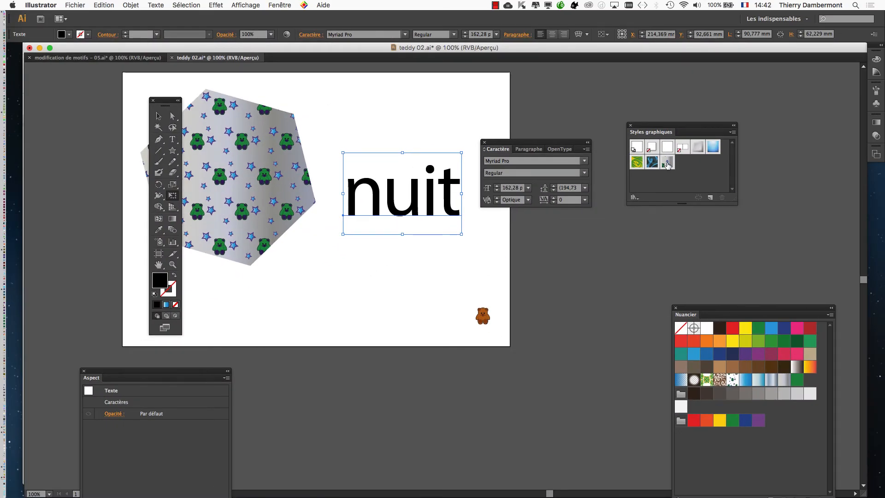
left_click(668, 164)
left_click_drag(538, 142, 479, 333)
scroll(410, 188, "up", 2)
scroll(389, 225, "up", 1)
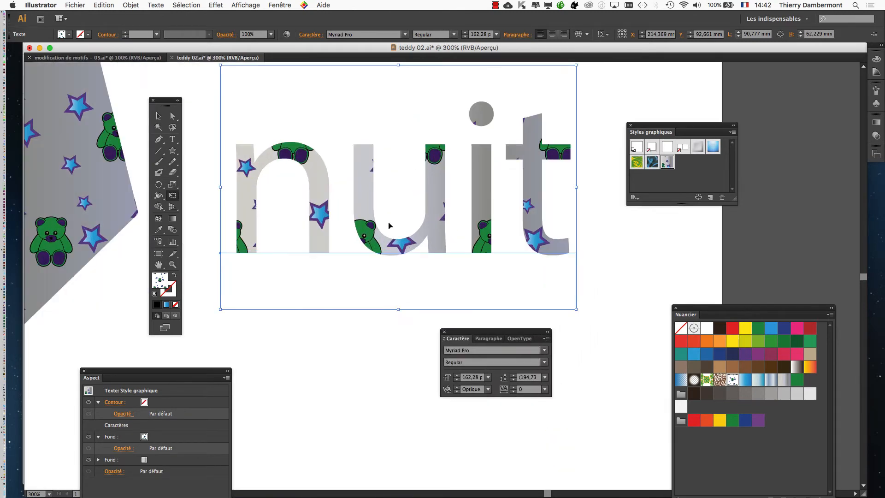
- Place the appearance settings beside the "nuit" text and give its stroke the Noir swatch with a 3 pt weight
left_click(288, 5)
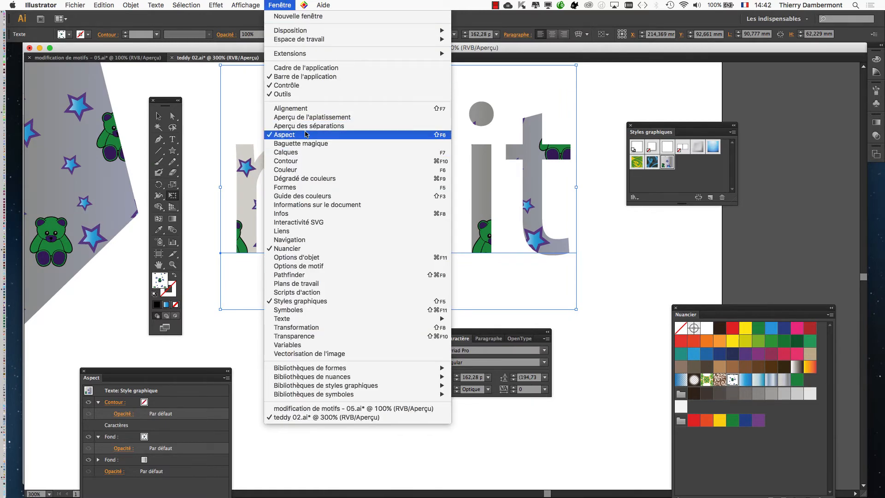
left_click(164, 376)
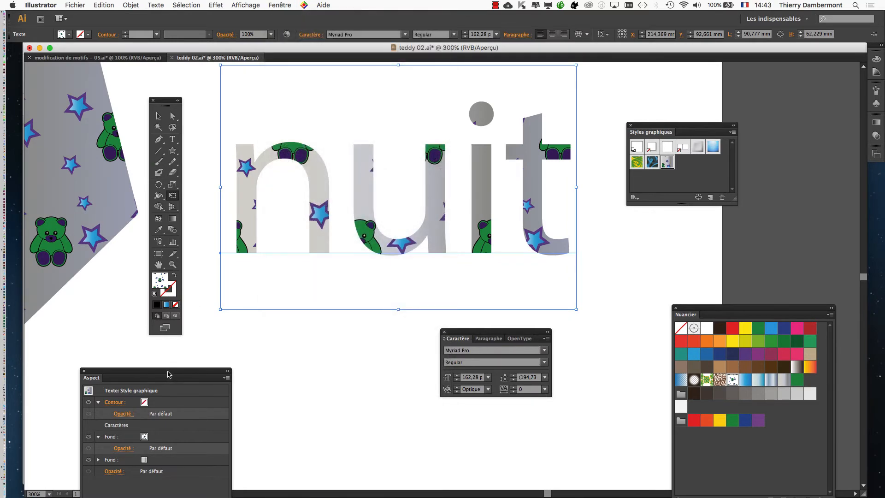
left_click_drag(164, 375, 671, 84)
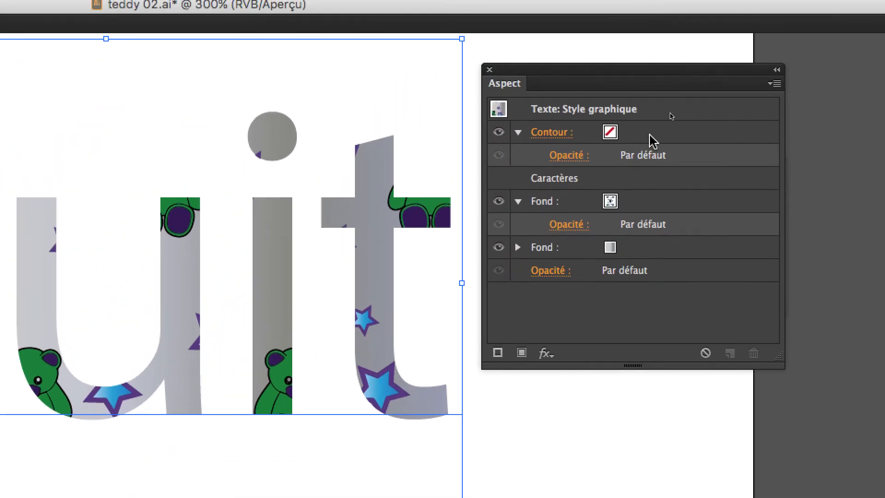
left_click(646, 136)
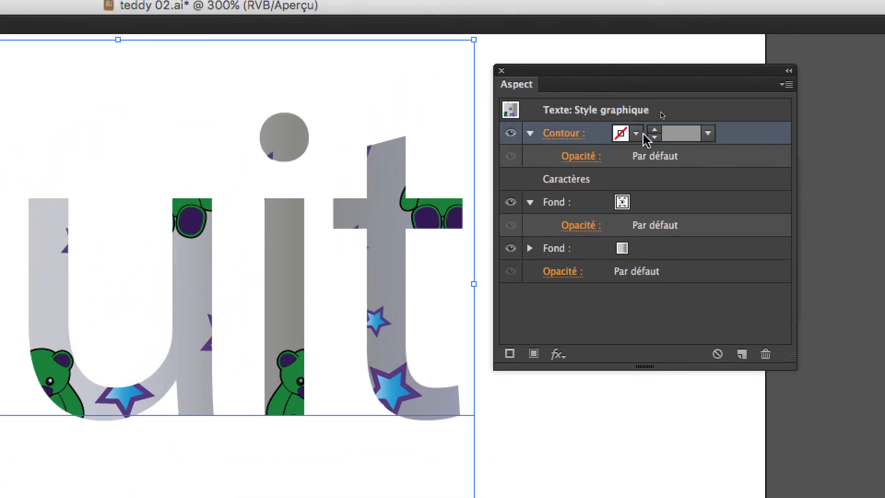
left_click(623, 134)
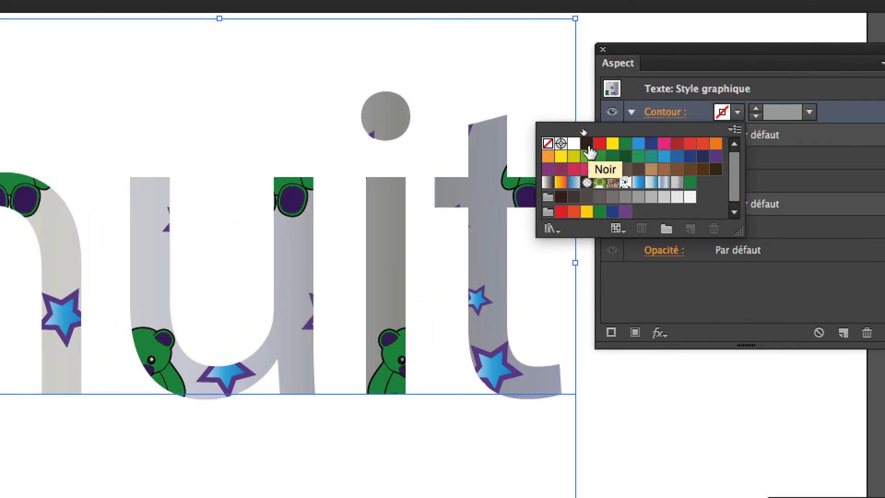
left_click(582, 144)
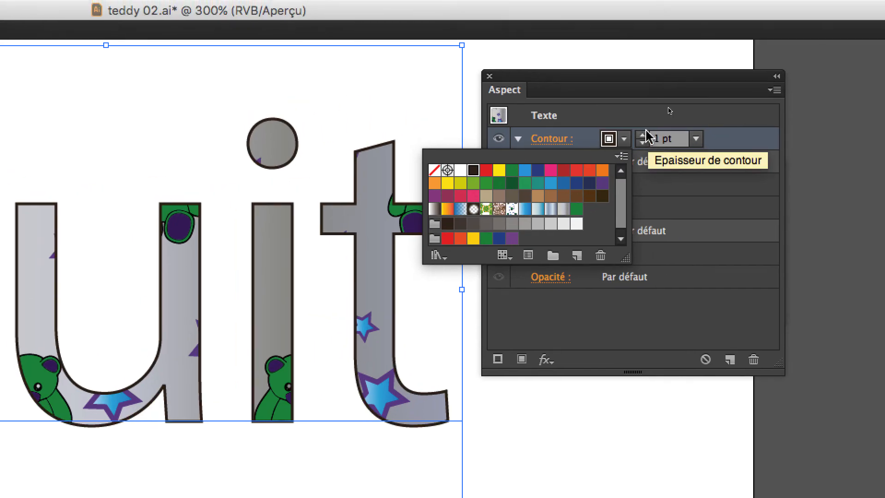
left_click(636, 129)
left_click(645, 134)
left_click(645, 134)
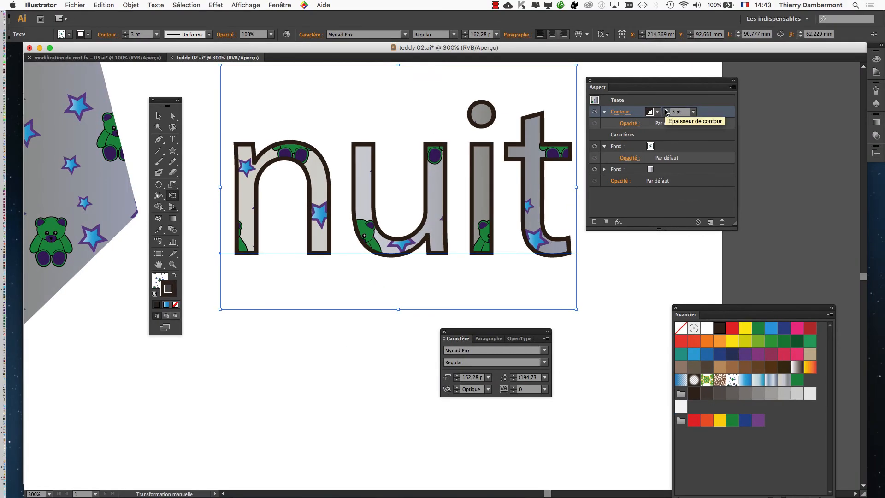
- Display the full list of brushes beside the text and apply the rough charcoal-like art brush to the "nuit" stroke
left_click(280, 5)
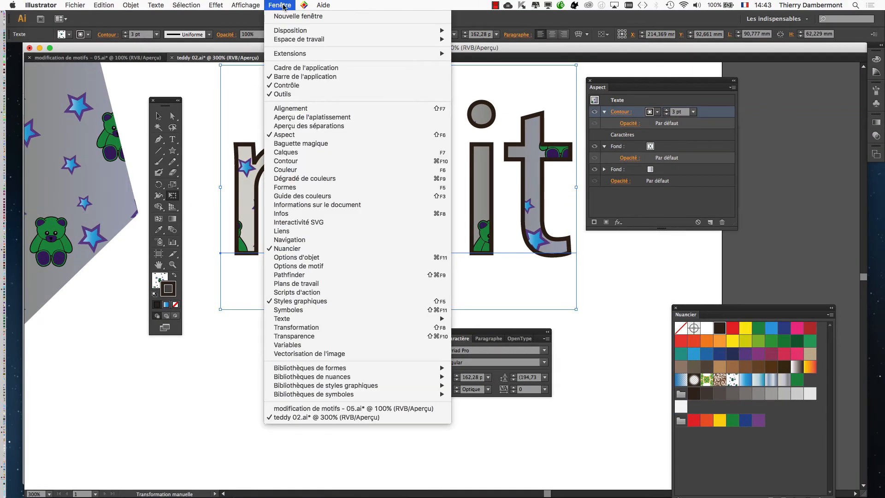
left_click(301, 188)
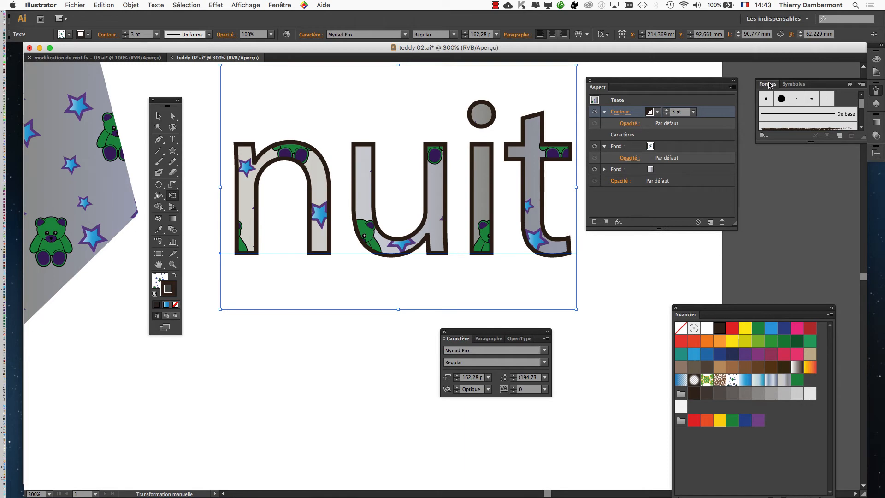
left_click_drag(769, 85, 248, 96)
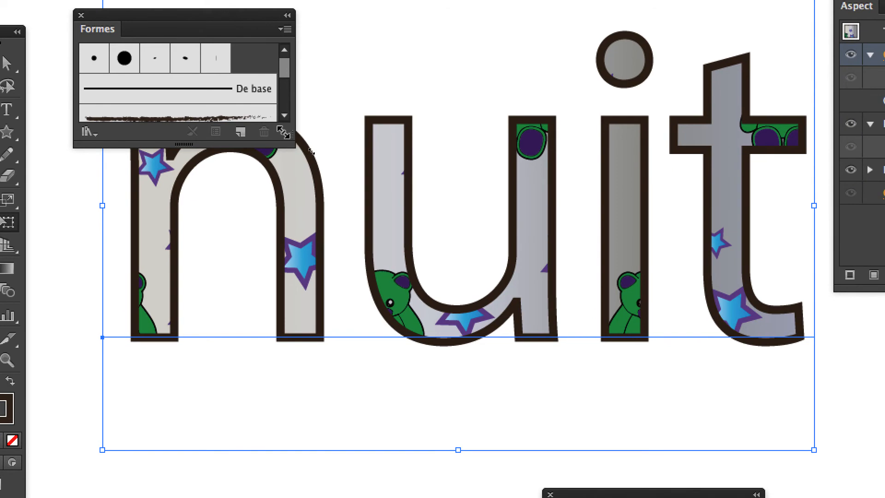
left_click_drag(283, 133, 283, 422)
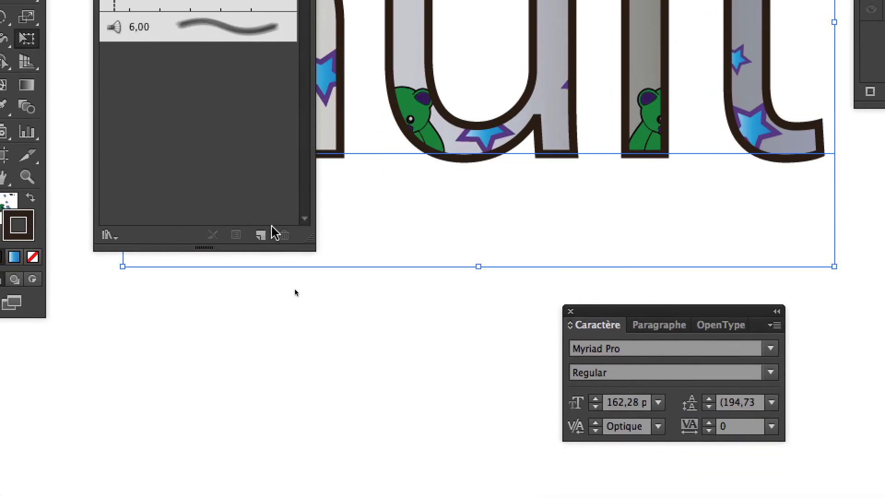
left_click(237, 131)
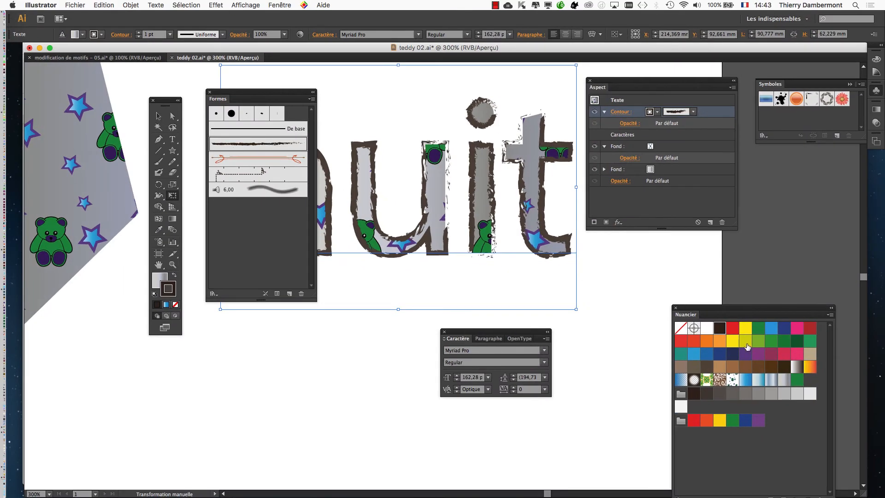
- Create a pure black RVB swatch with R 0, V 0 and B 0 for the brushed stroke
left_click(829, 317)
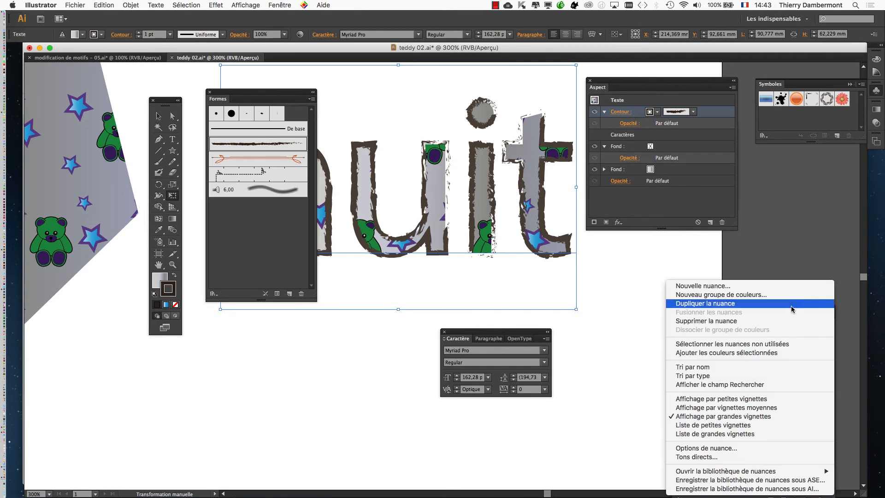
left_click(776, 287)
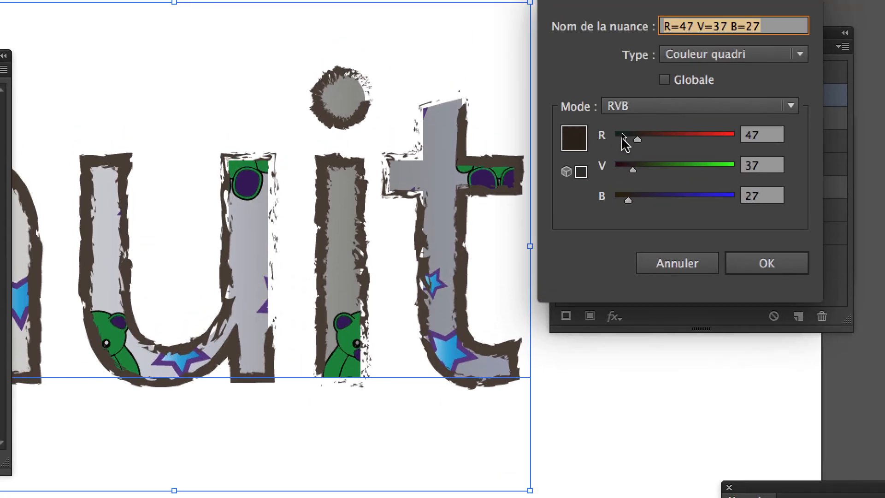
left_click_drag(630, 133, 617, 132)
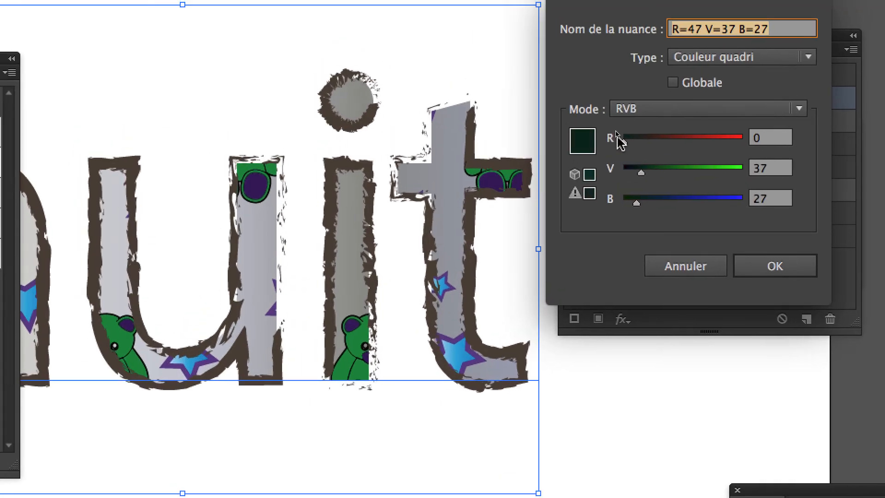
left_click(625, 169)
left_click(622, 200)
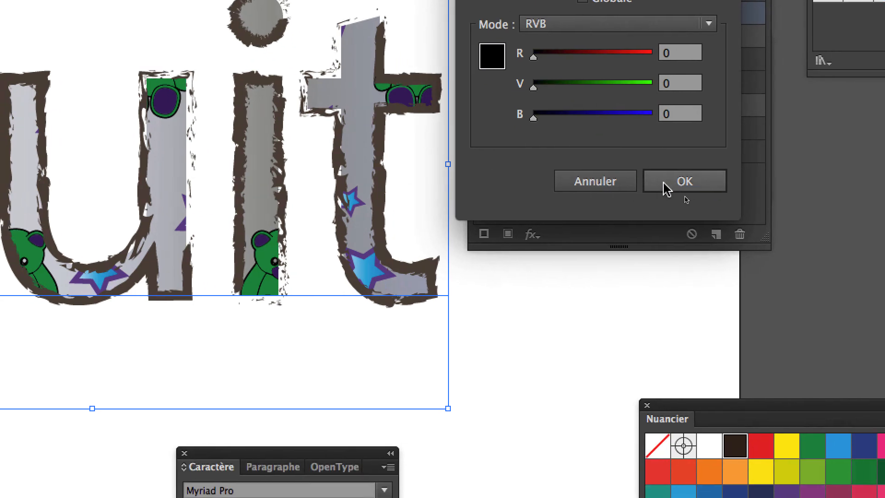
left_click(775, 225)
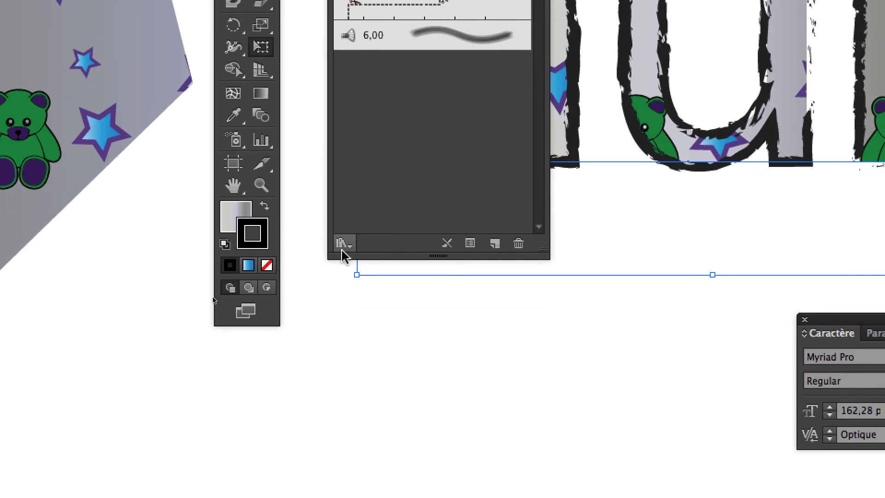
- Load the Artistiques_CraieFusainCrayon brush library and apply its fourth, scratchy charcoal brush to the "nuit" stroke
left_click(343, 251)
mouse_move(360, 286)
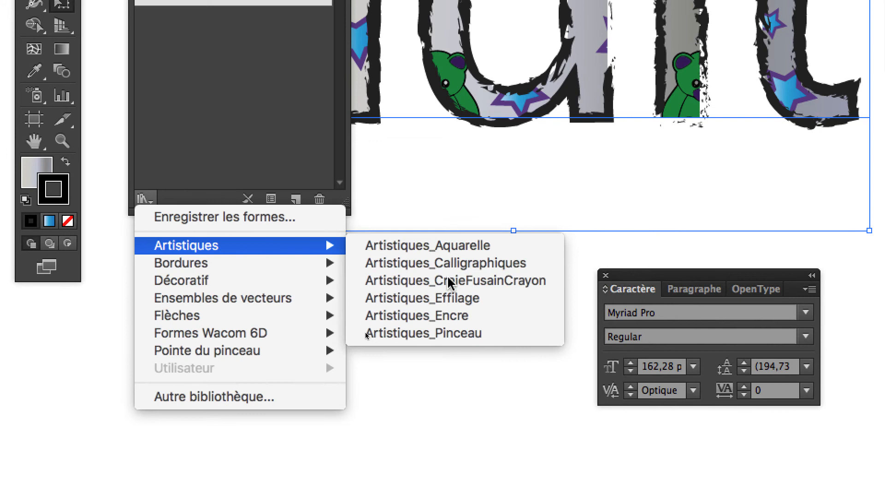
left_click(450, 281)
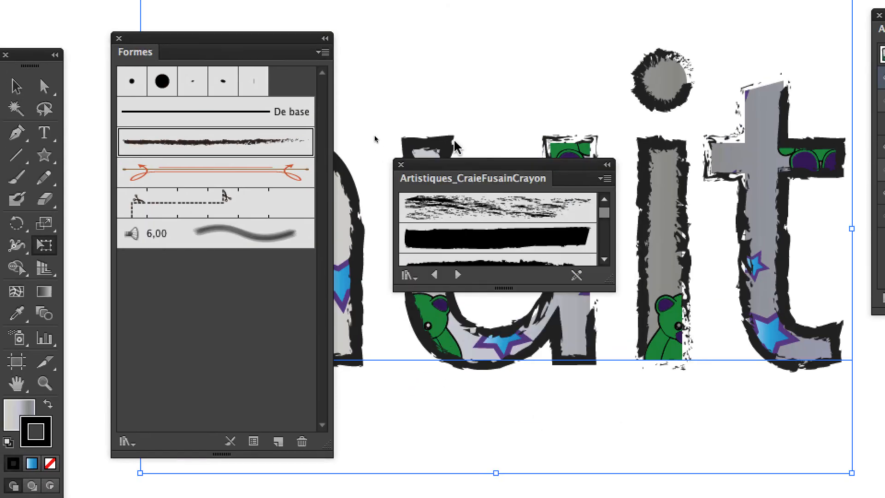
left_click_drag(457, 170, 431, 13)
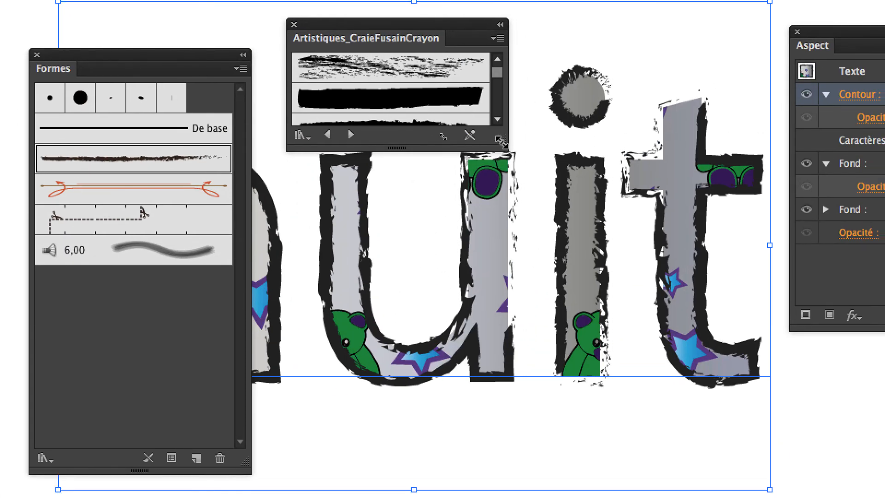
left_click_drag(502, 141, 503, 329)
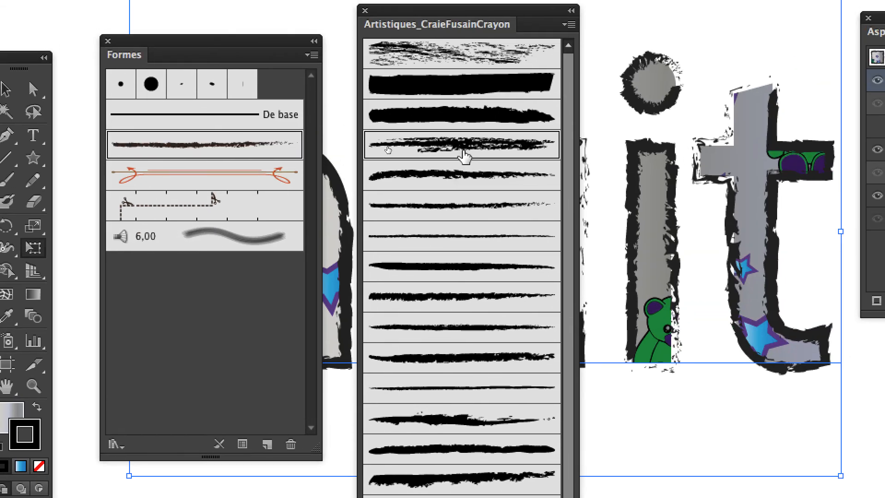
left_click(553, 37)
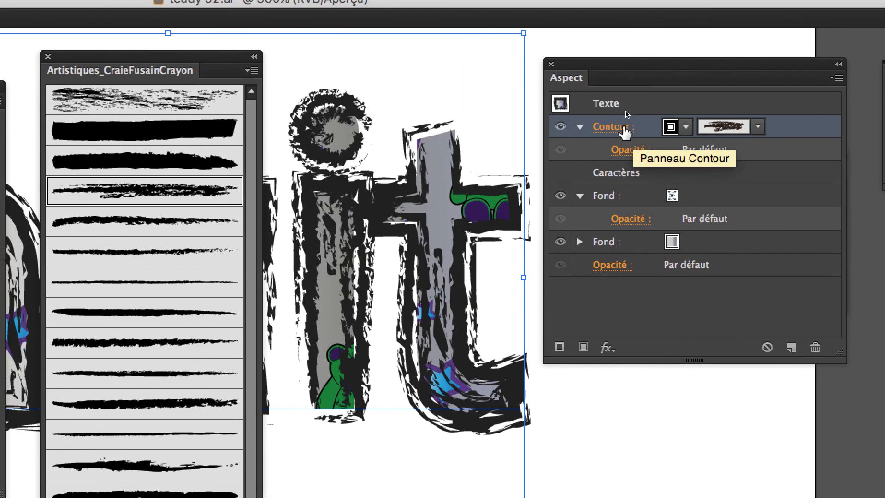
- Reduce the weight of the brushed text stroke to 0,25 pt
left_click(626, 132)
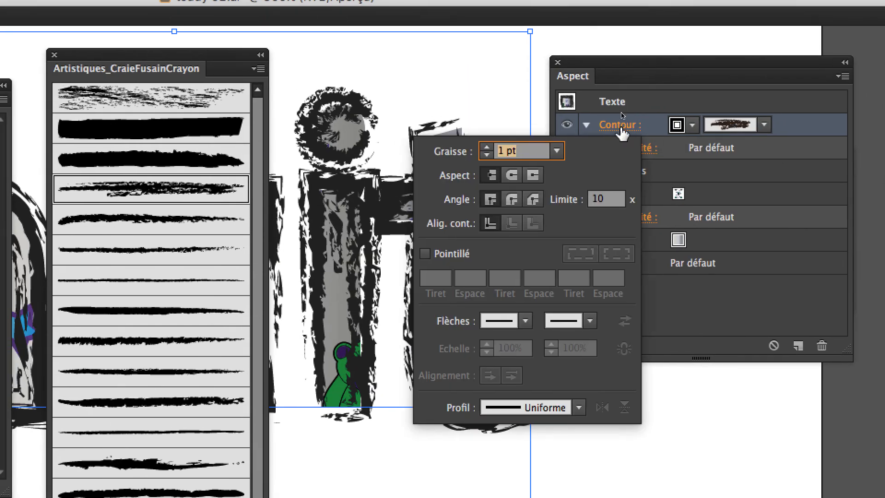
left_click(549, 153)
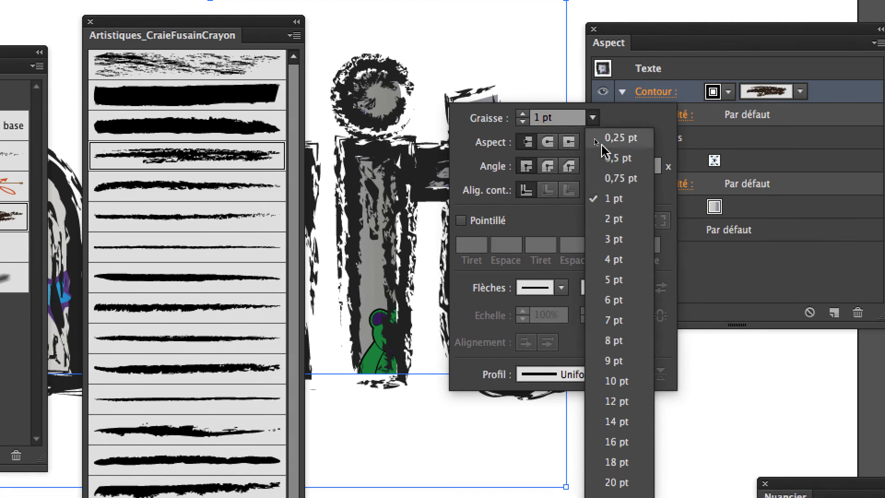
left_click(603, 157)
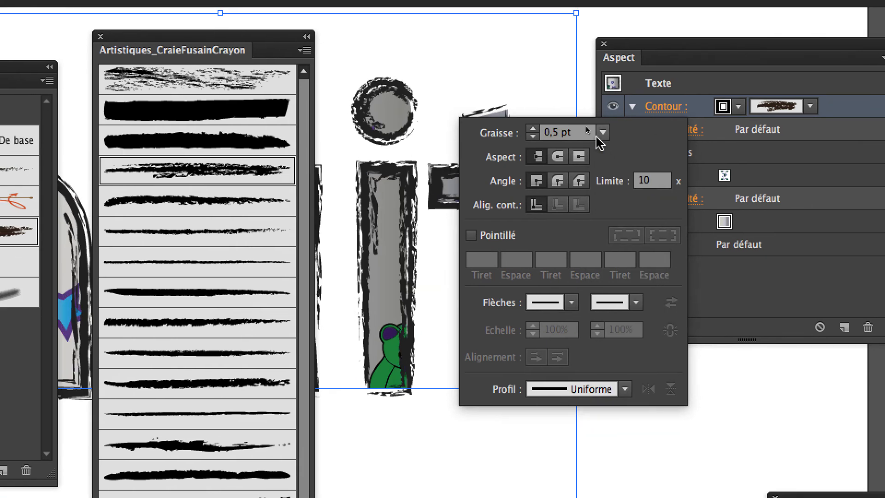
left_click(593, 118)
left_click(613, 150)
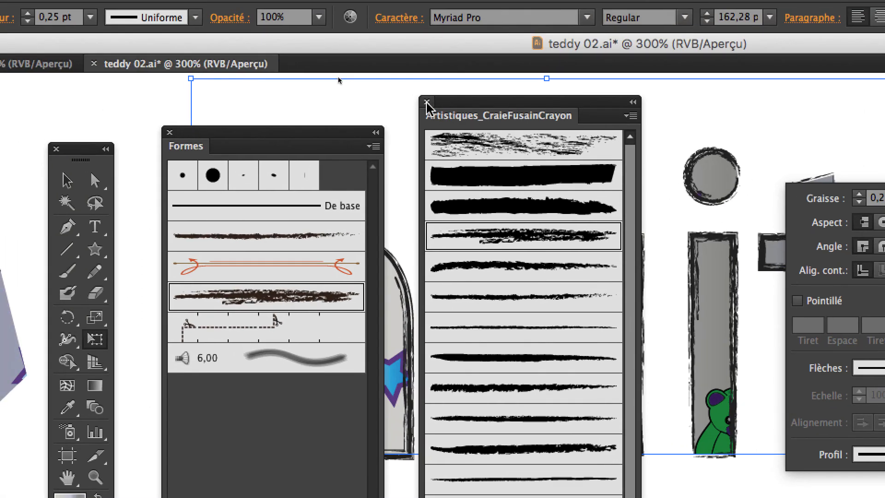
- Close the brush library, brush list and appearance settings, and move the graphic styles and character settings clear of the text
left_click(427, 103)
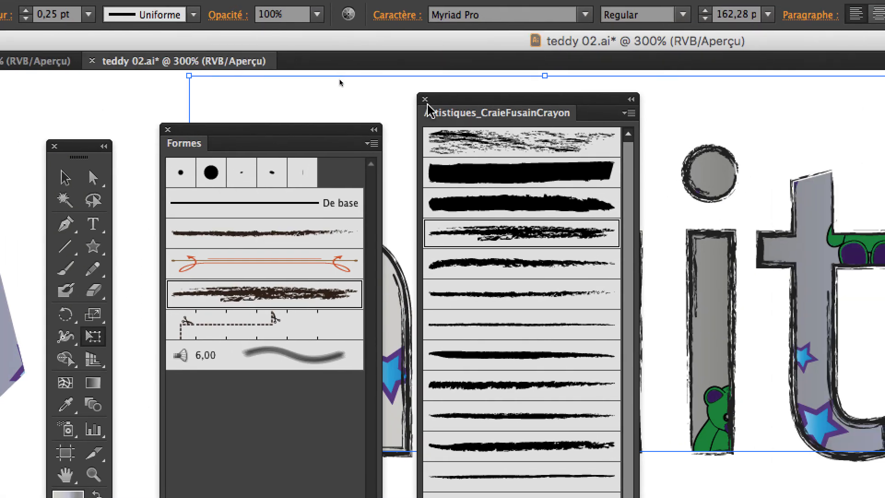
left_click(427, 102)
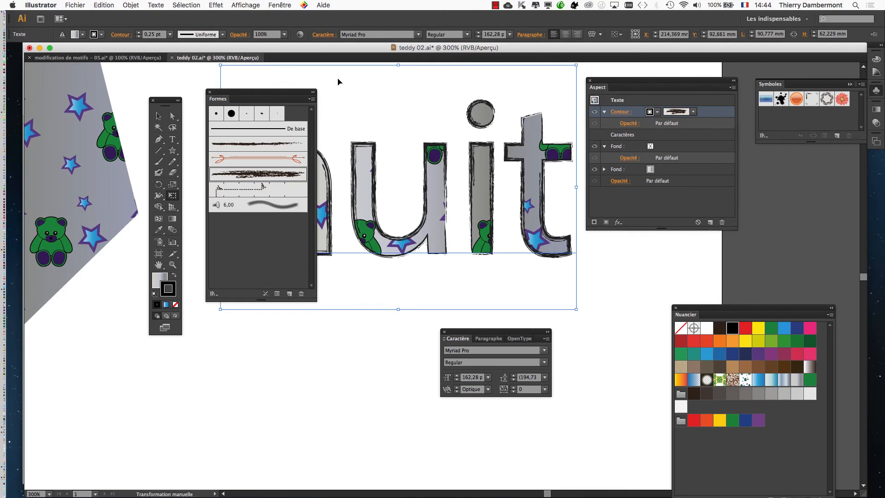
left_click(209, 92)
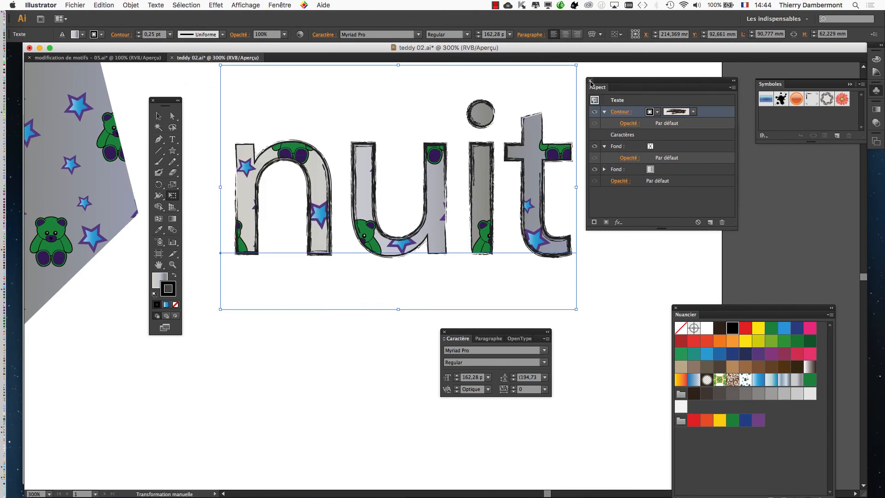
left_click(590, 81)
scroll(361, 186, "up", 1)
left_click_drag(361, 186, 405, 215)
left_click_drag(649, 126, 756, 175)
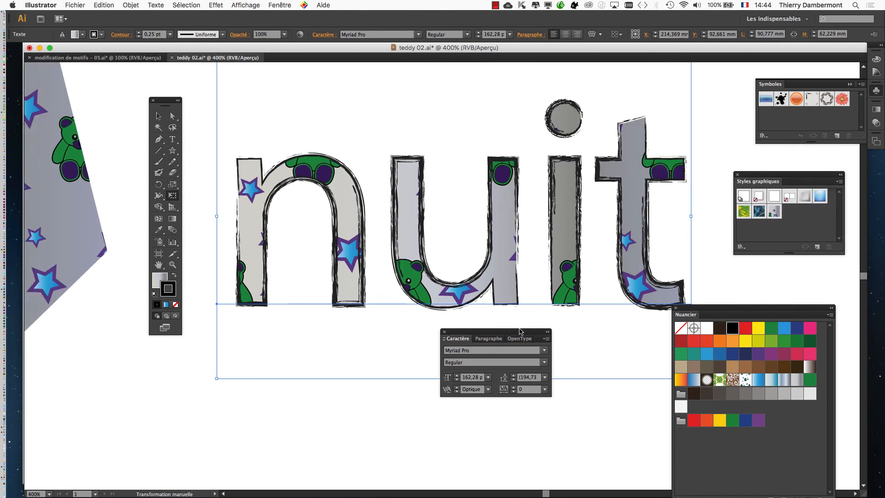
left_click_drag(520, 331, 369, 367)
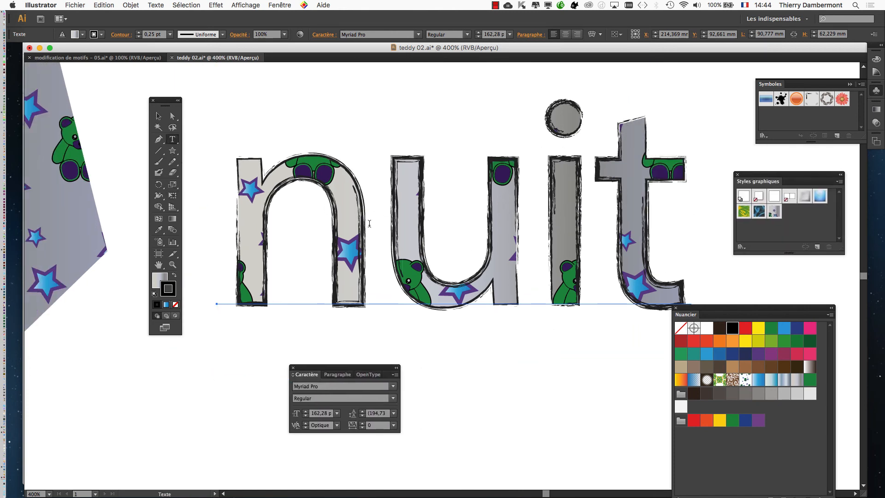
- Replace the letters "uit" with "ight" so the styled text reads "night", and move the tools clear of the word
left_click_drag(394, 228, 649, 241)
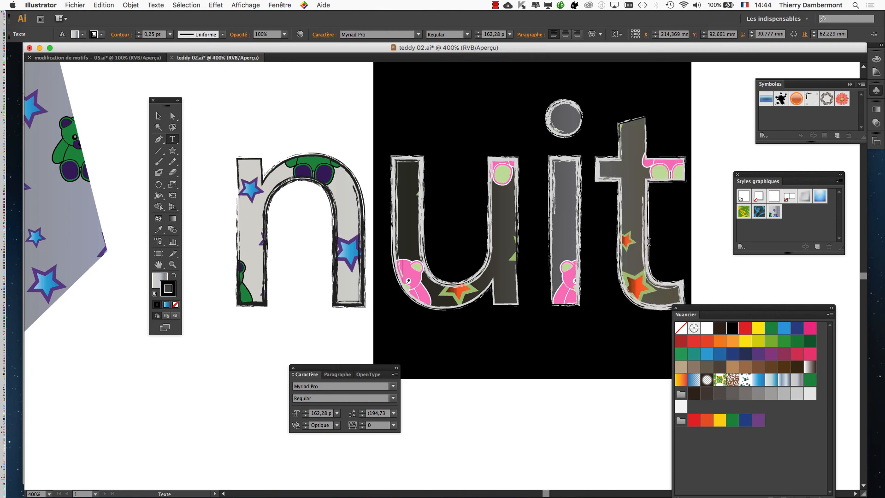
type("ight")
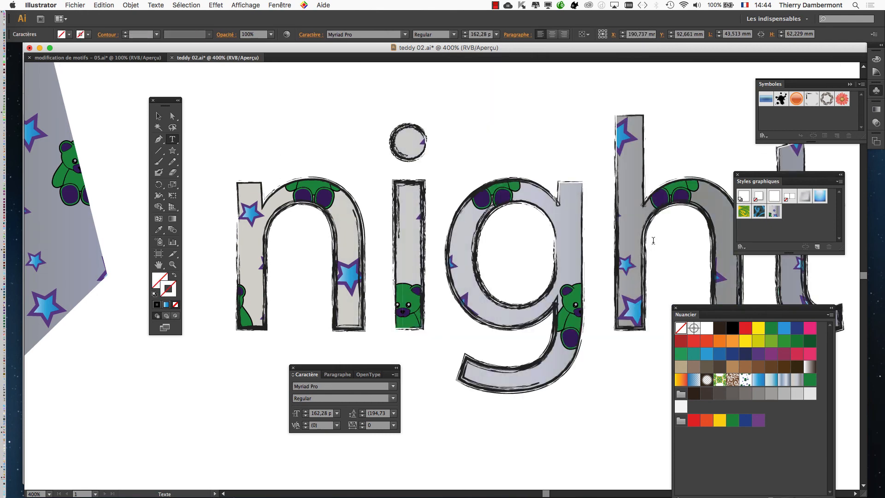
scroll(654, 240, "down", 1)
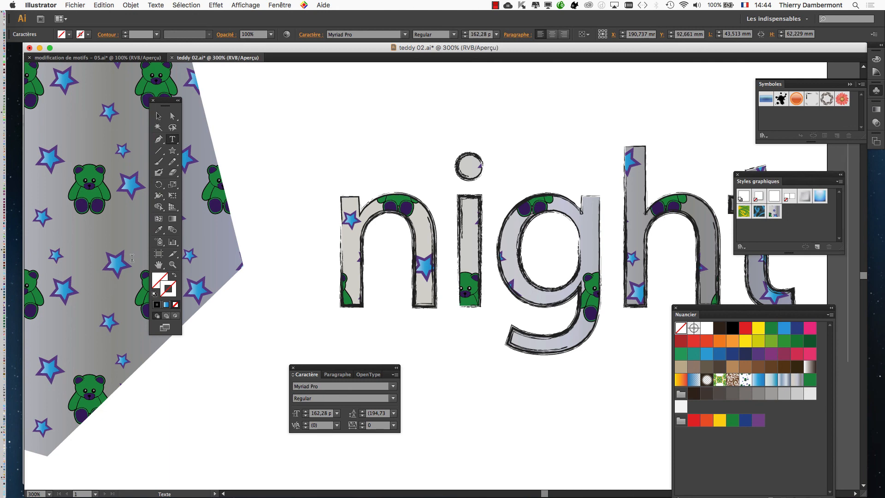
left_click_drag(502, 271, 409, 257)
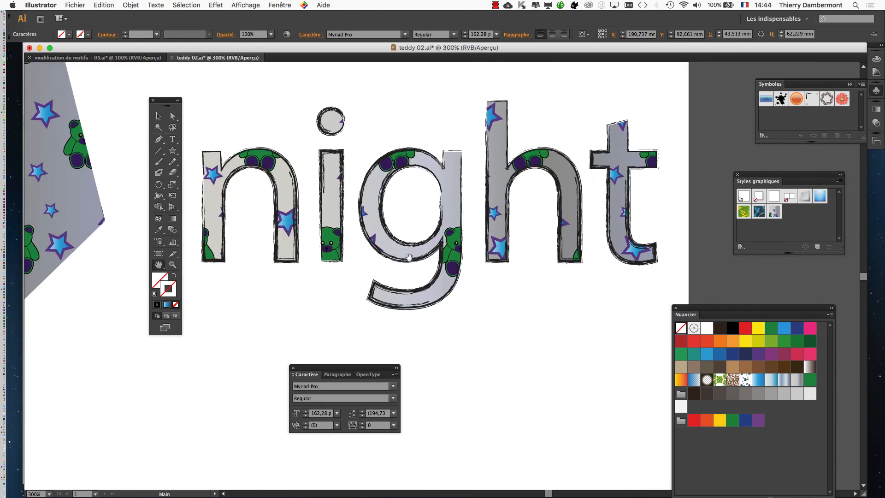
left_click_drag(161, 105, 139, 95)
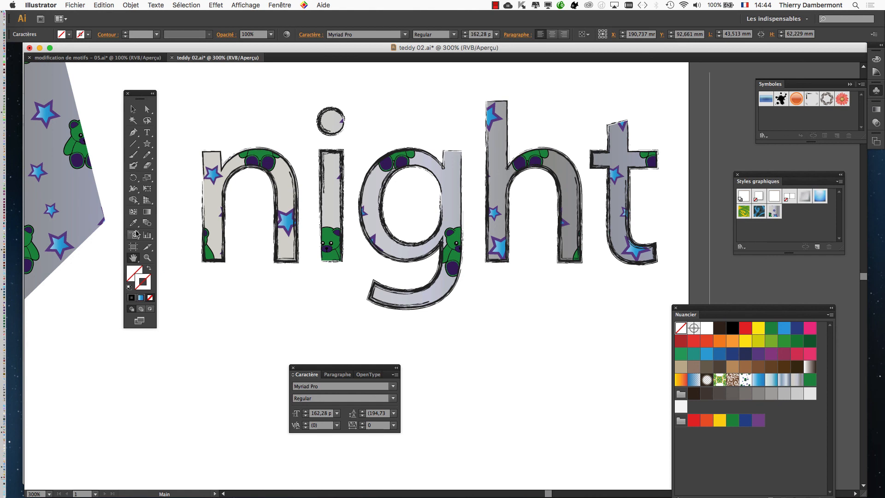